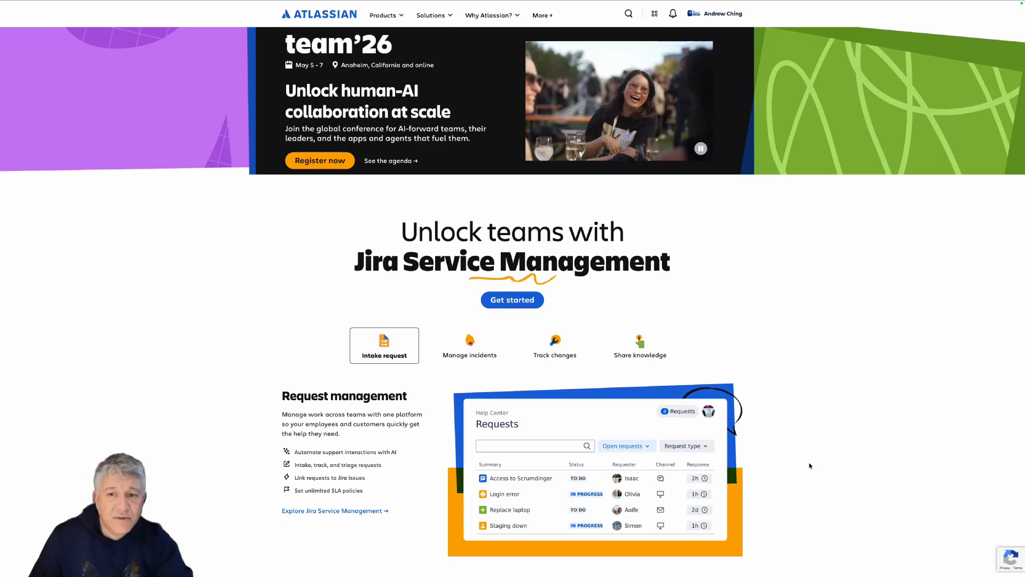
Switch to the Jira pricing page and check the plan prices for a team size of 200 users
mouse_move(168, 2)
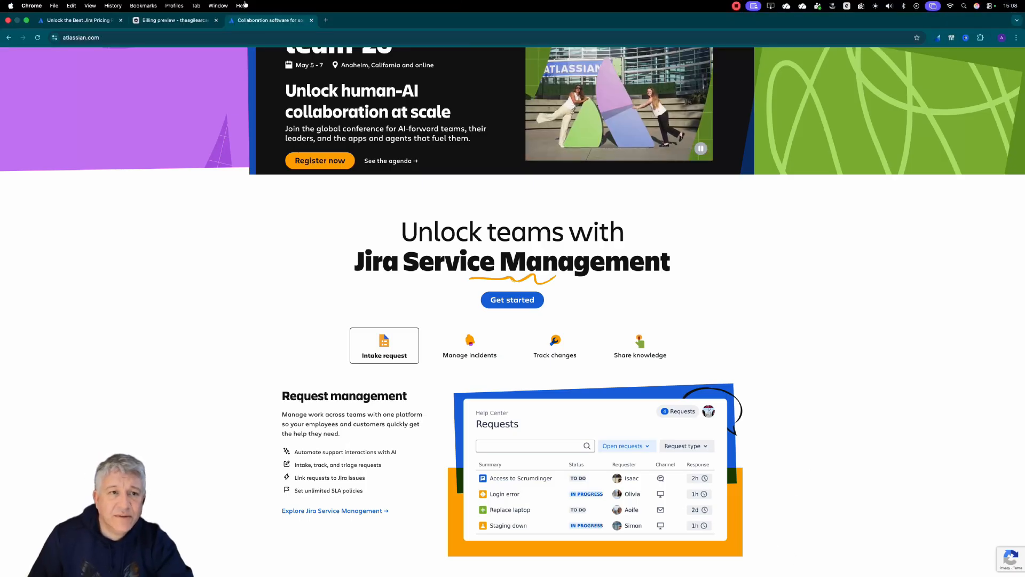
click(80, 20)
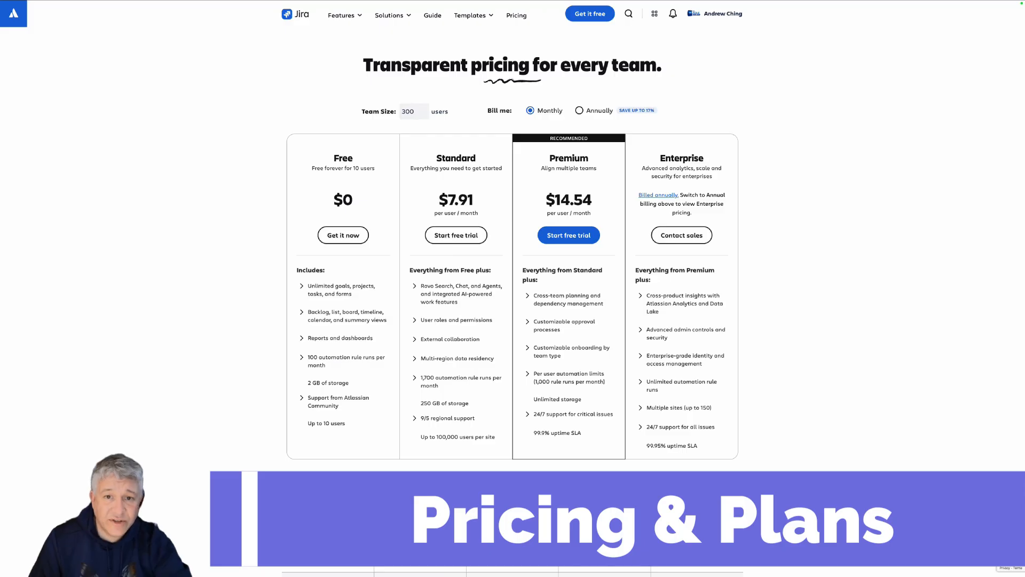
scroll(652, 323, down, 2)
scroll(652, 323, up, 2)
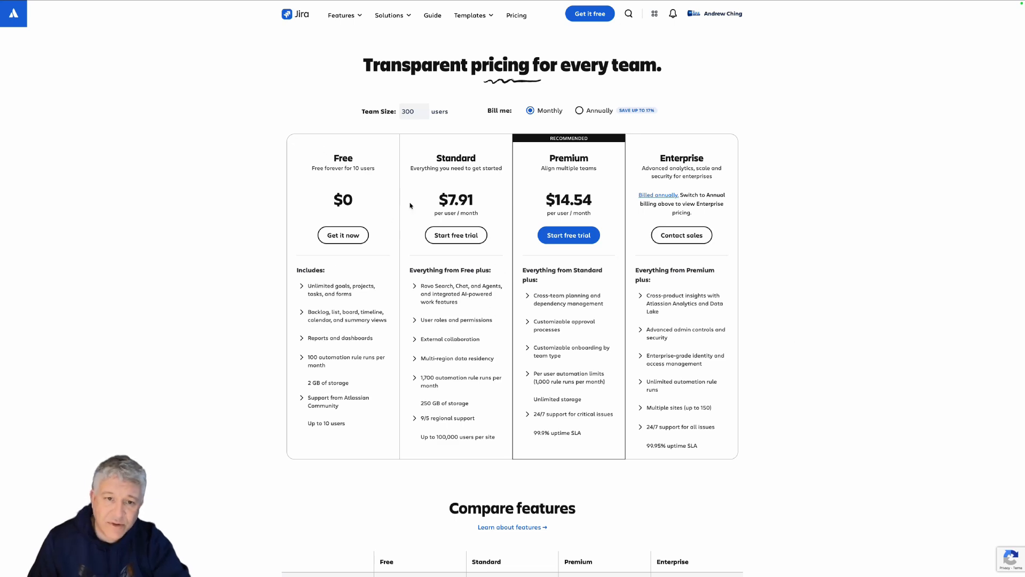
click(405, 117)
double_click(422, 113)
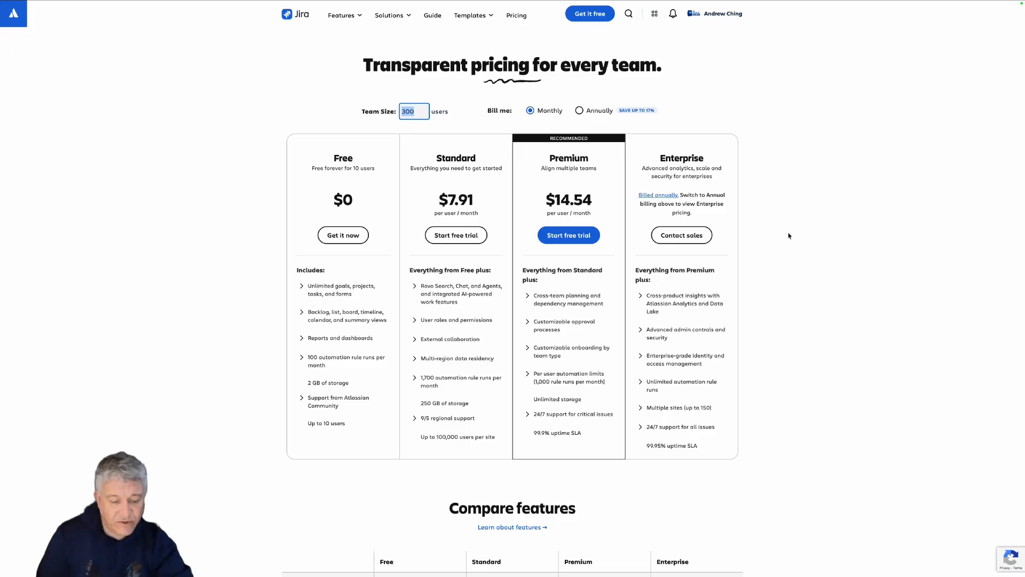
text(200)
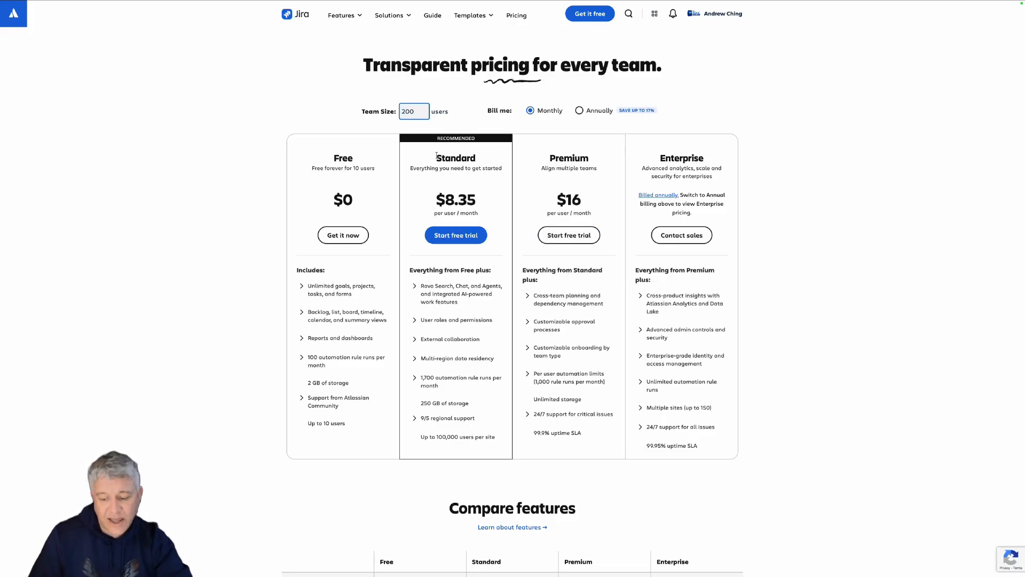
Check the Jira plan prices for team sizes of 100 and 1000 users
key(BackSpace)
key(BackSpace)
key(BackSpace)
text(100)
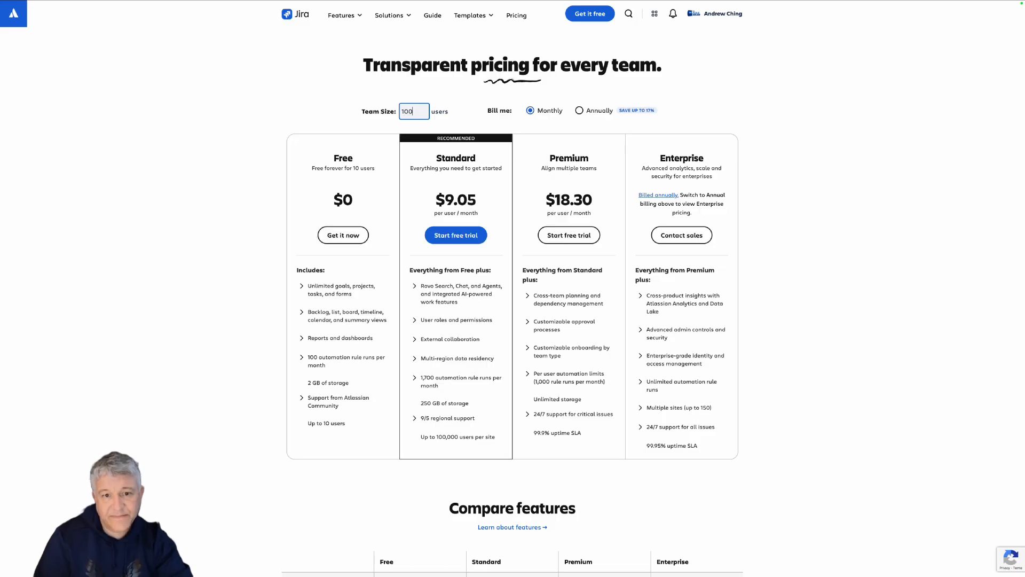
text(0)
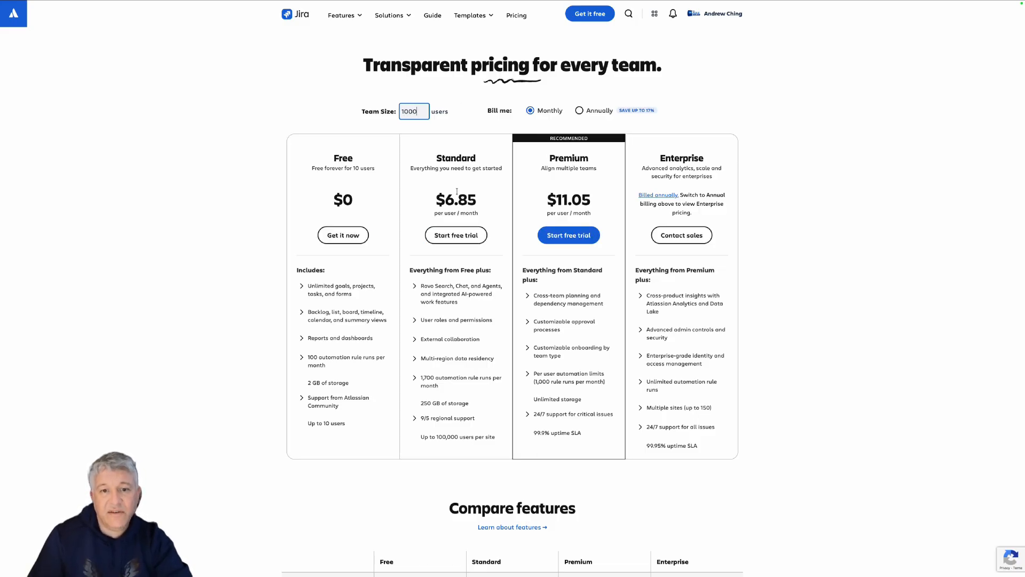
Try a team size of 1002 users, and set it back to 100 users
drag(429, 112, 380, 113)
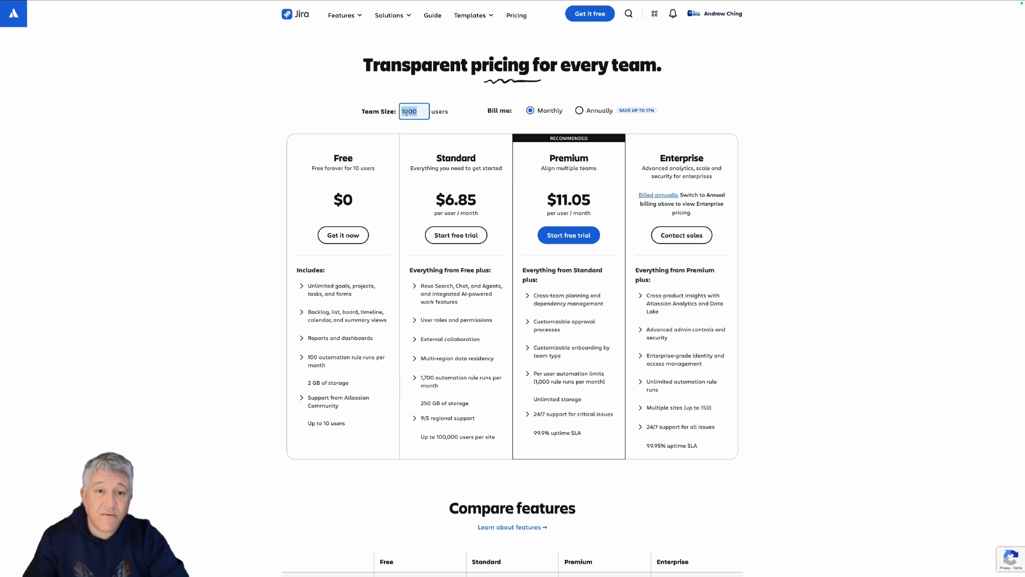
text(1002)
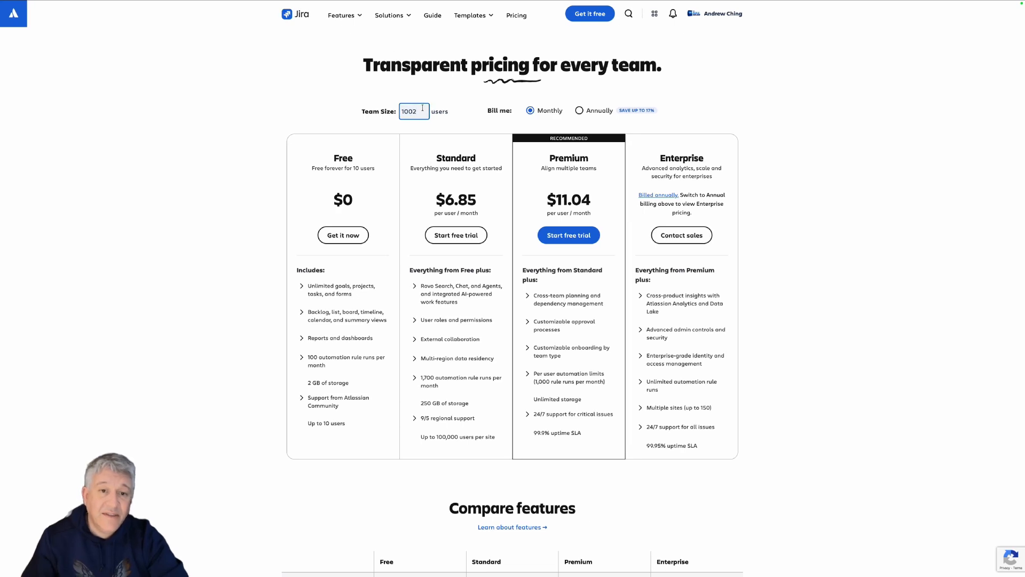
key(BackSpace)
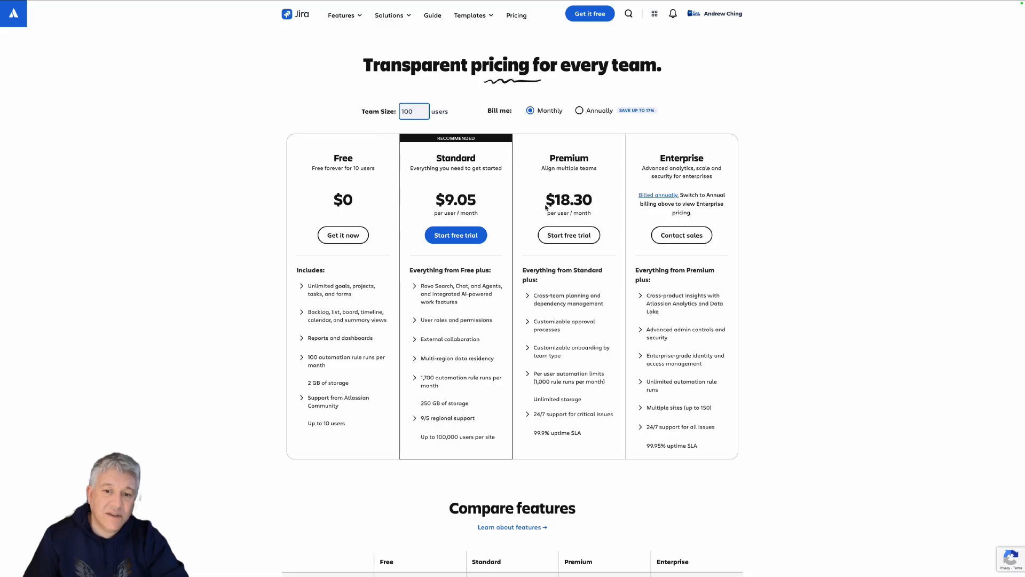
Examine the feature comparison table for the Free, Standard, Premium and Enterprise plans
scroll(545, 207, down, 4)
scroll(546, 207, down, 3)
scroll(546, 207, up, 7)
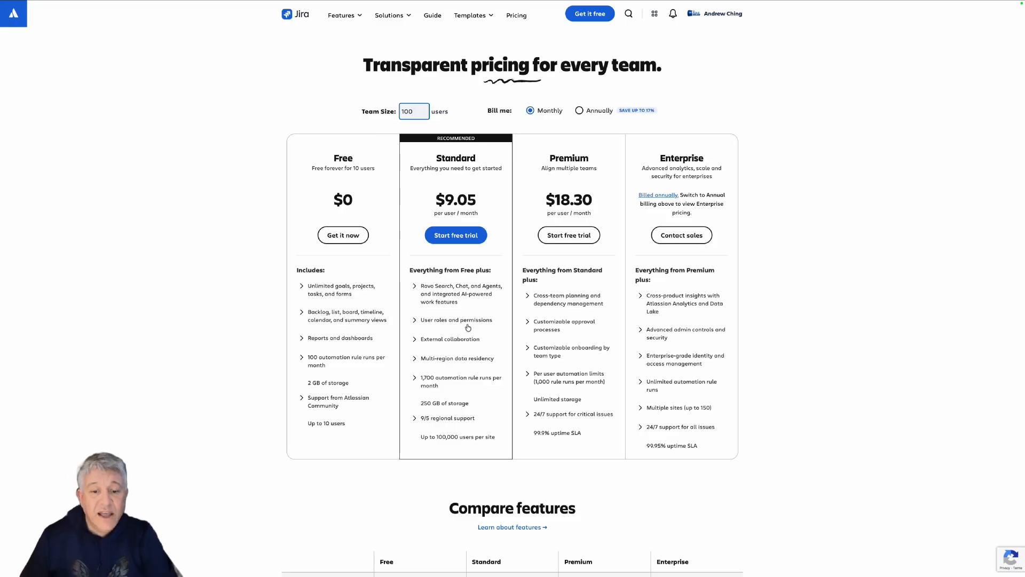
scroll(468, 327, down, 5)
scroll(469, 327, down, 3)
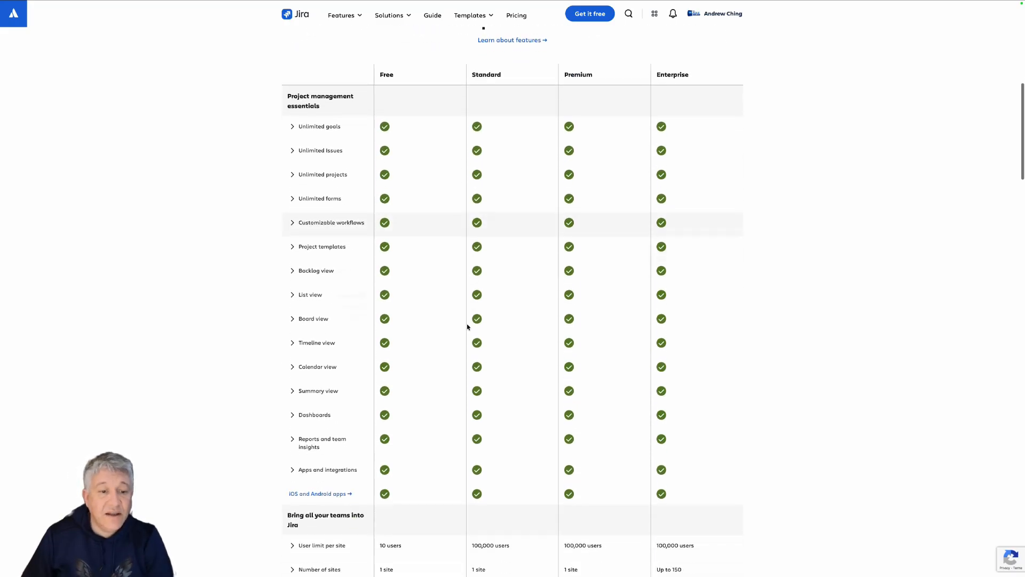
scroll(468, 327, down, 7)
scroll(469, 327, up, 9)
scroll(444, 253, down, 12)
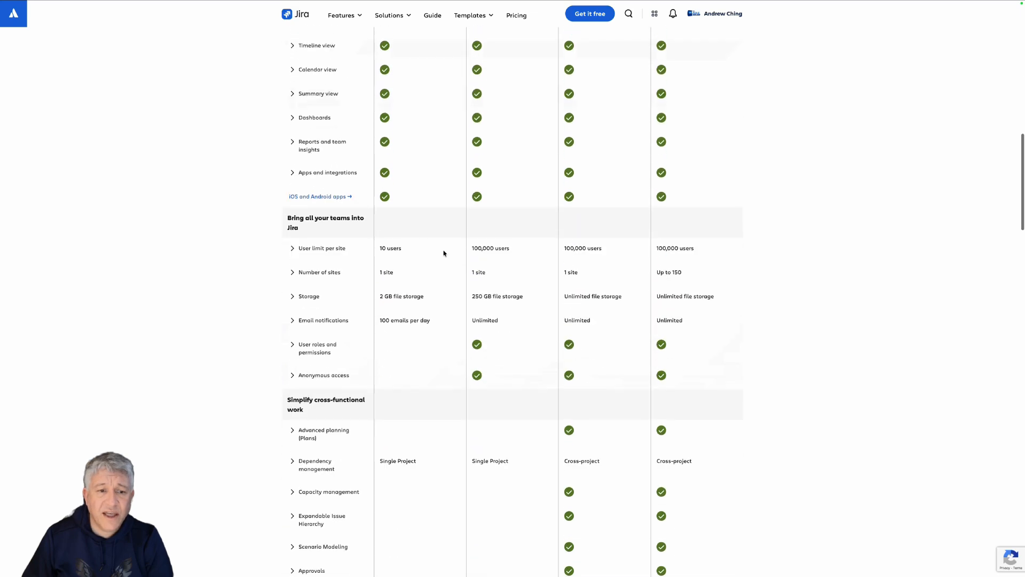
scroll(444, 253, down, 14)
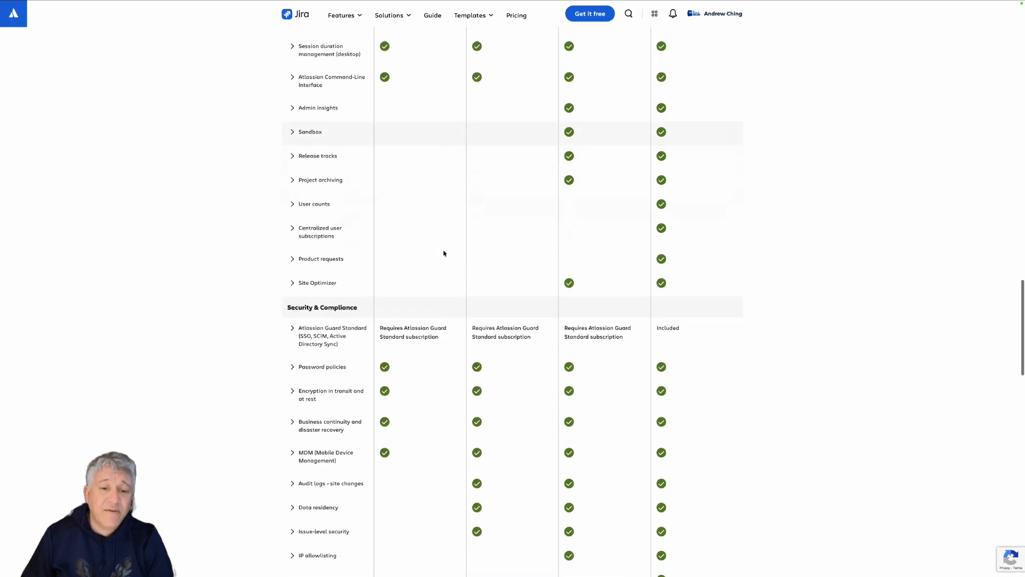
scroll(444, 253, up, 20)
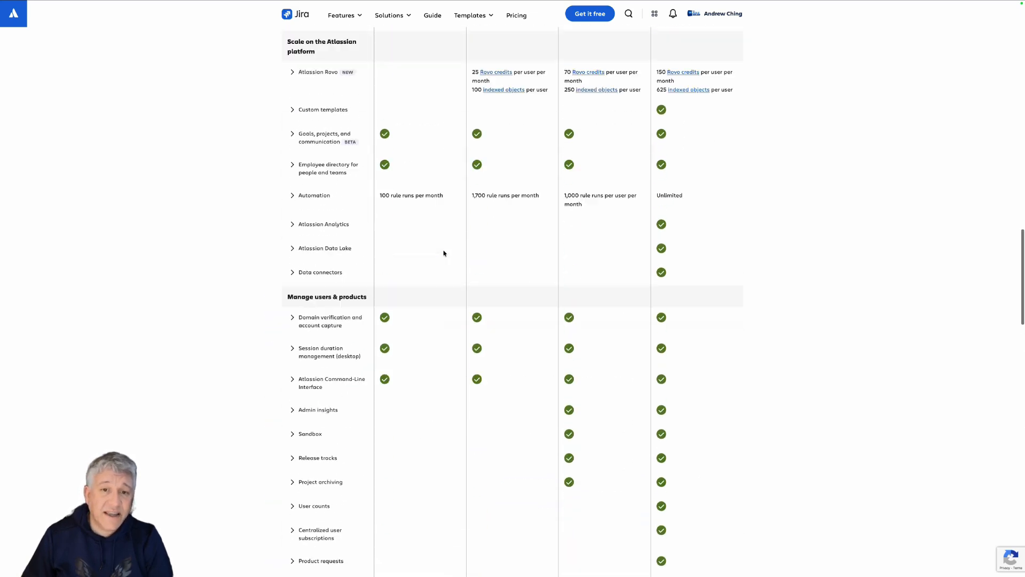
scroll(444, 253, up, 5)
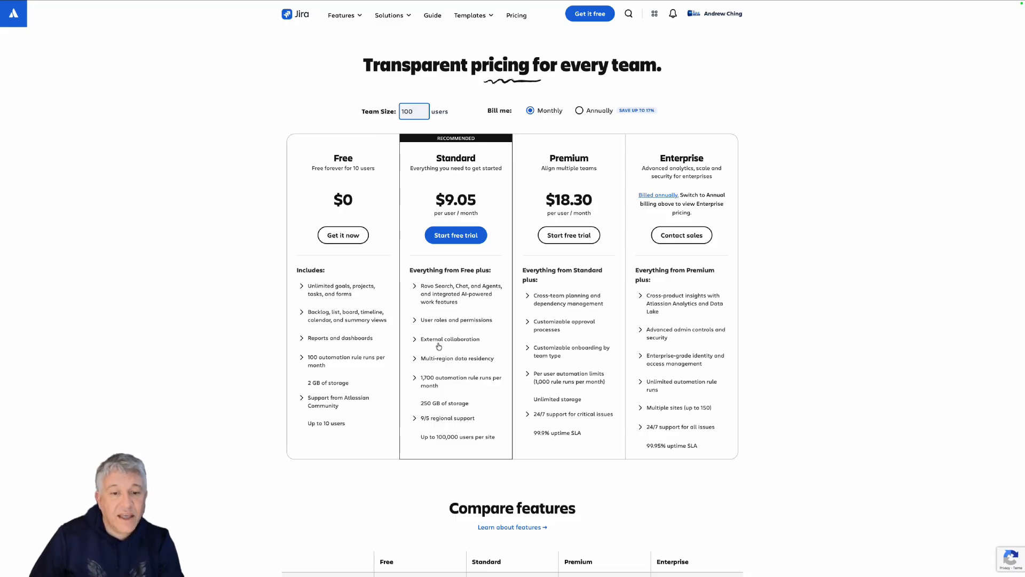
scroll(408, 375, down, 1)
scroll(412, 382, up, 2)
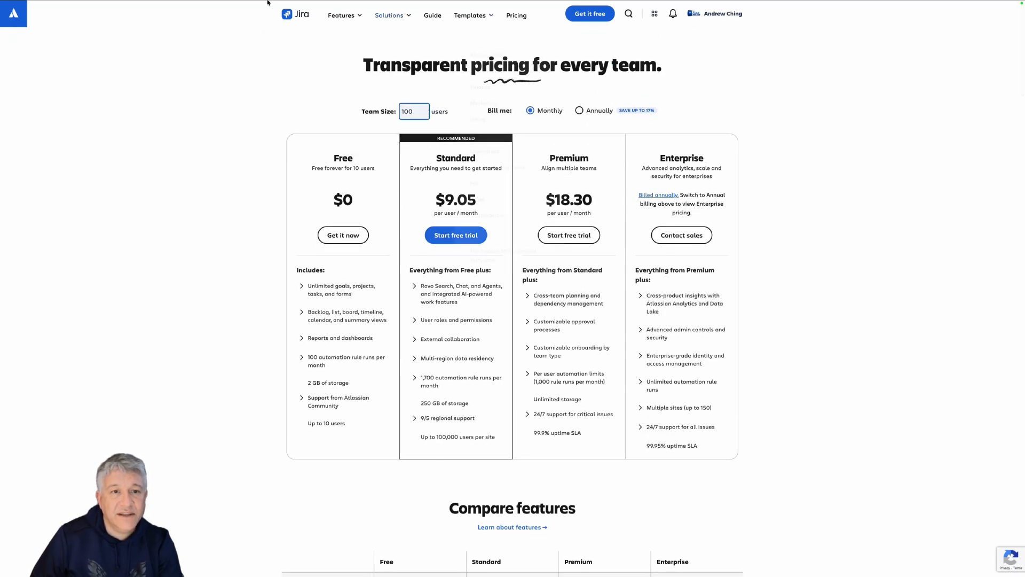
Switch to the Atlassian homepage and open the full list of Atlassian apps
click(351, 21)
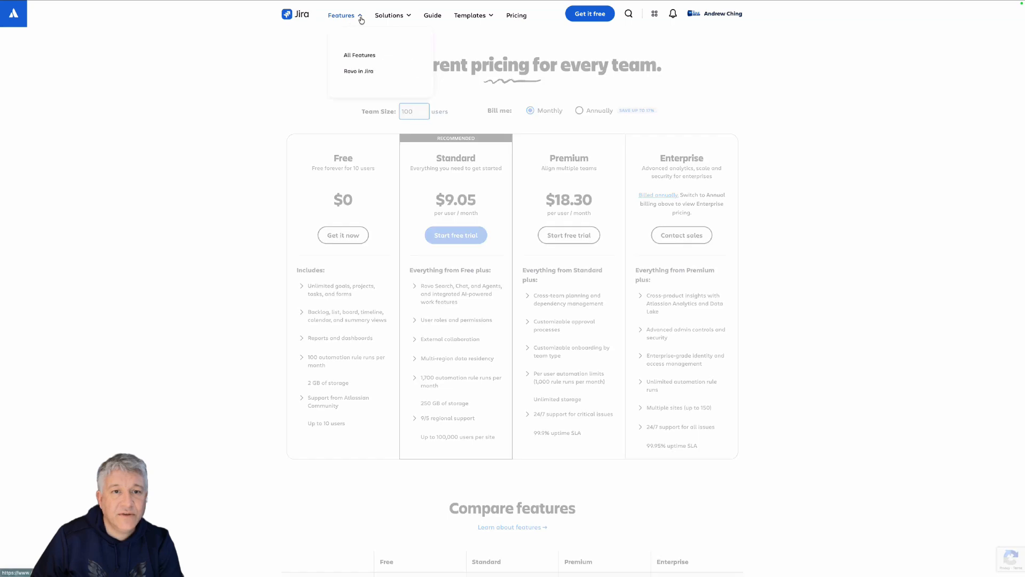
click(389, 15)
mouse_move(179, 1)
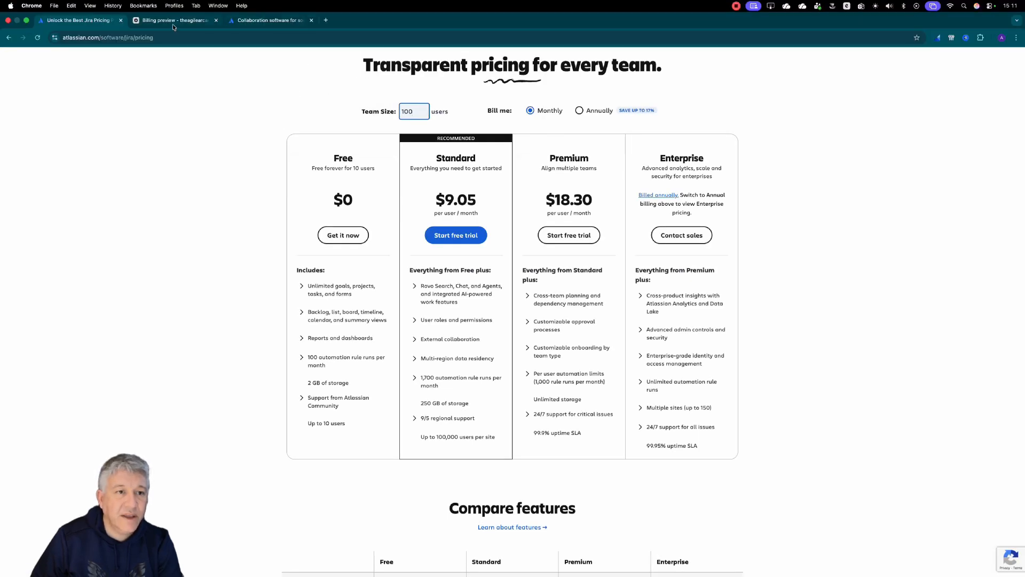
click(263, 21)
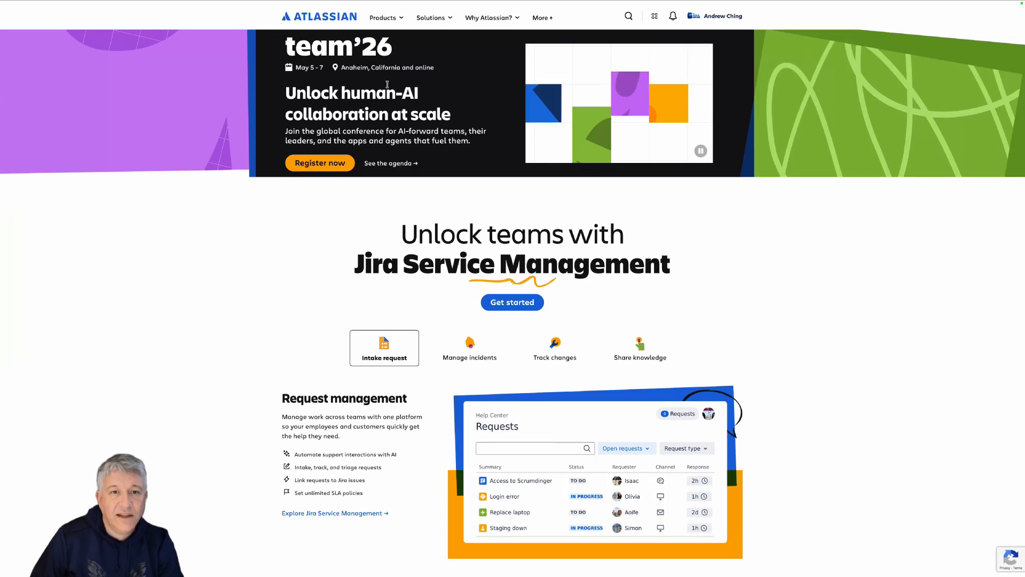
click(398, 16)
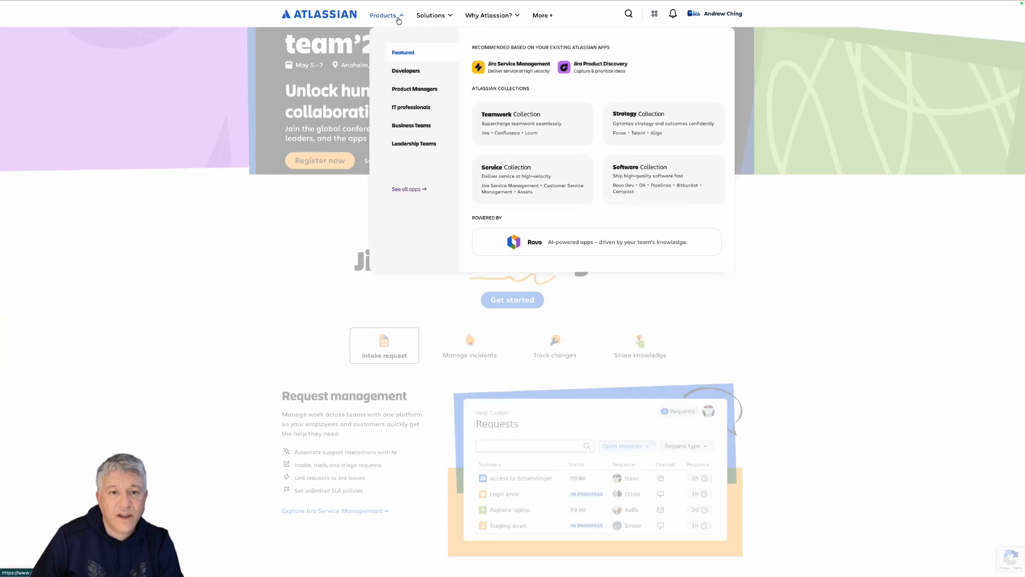
click(419, 189)
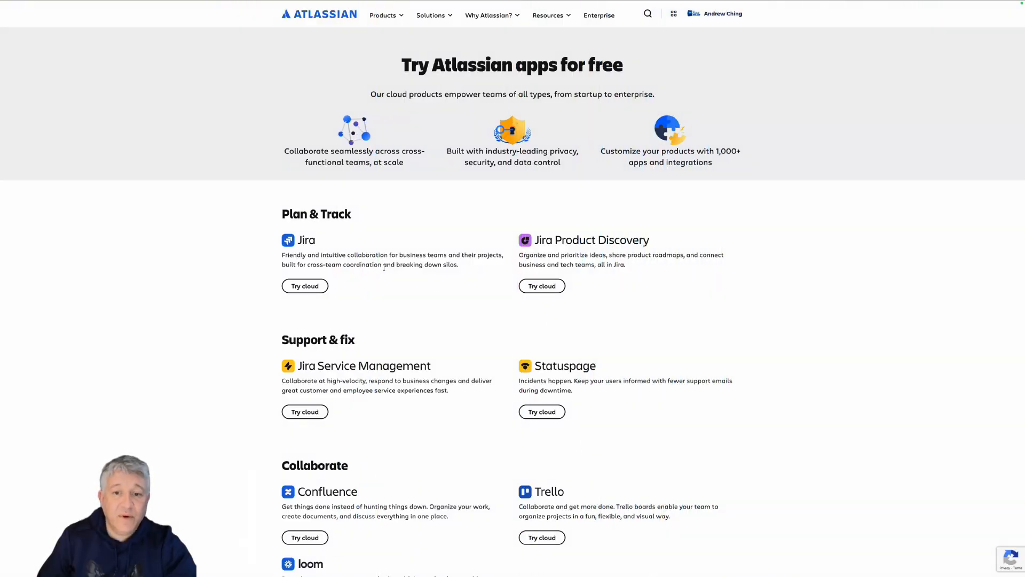
Look through the free app offers, choose to try Jira in the cloud and start a new site
scroll(537, 321, down, 1)
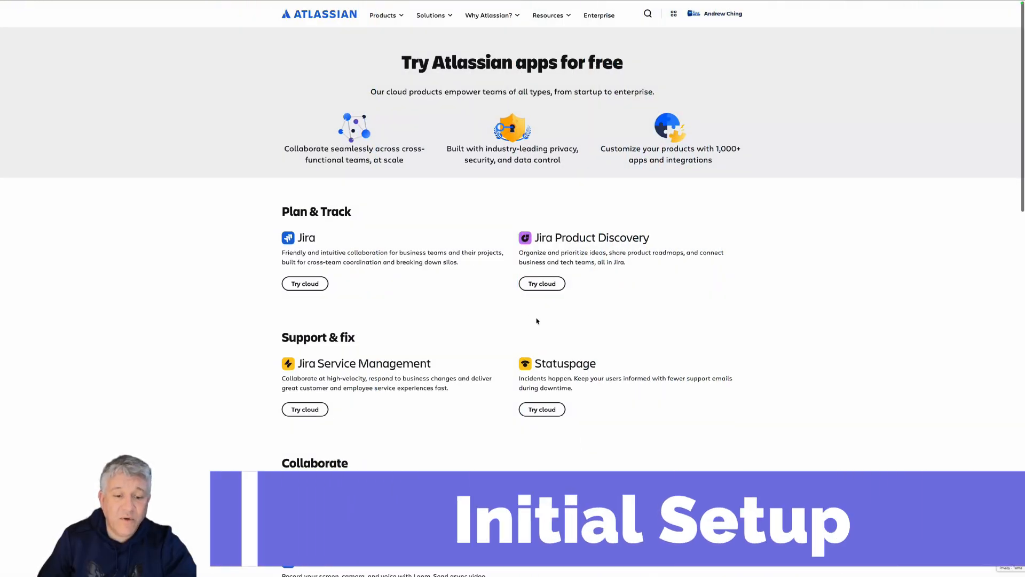
scroll(537, 321, down, 10)
scroll(535, 316, up, 10)
scroll(537, 319, down, 3)
scroll(537, 318, up, 3)
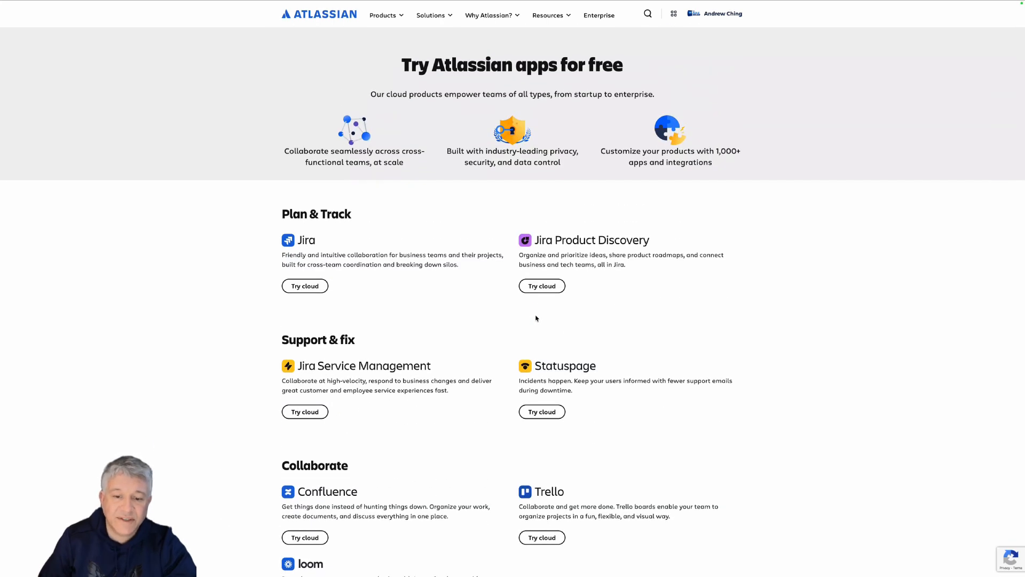
scroll(531, 343, down, 2)
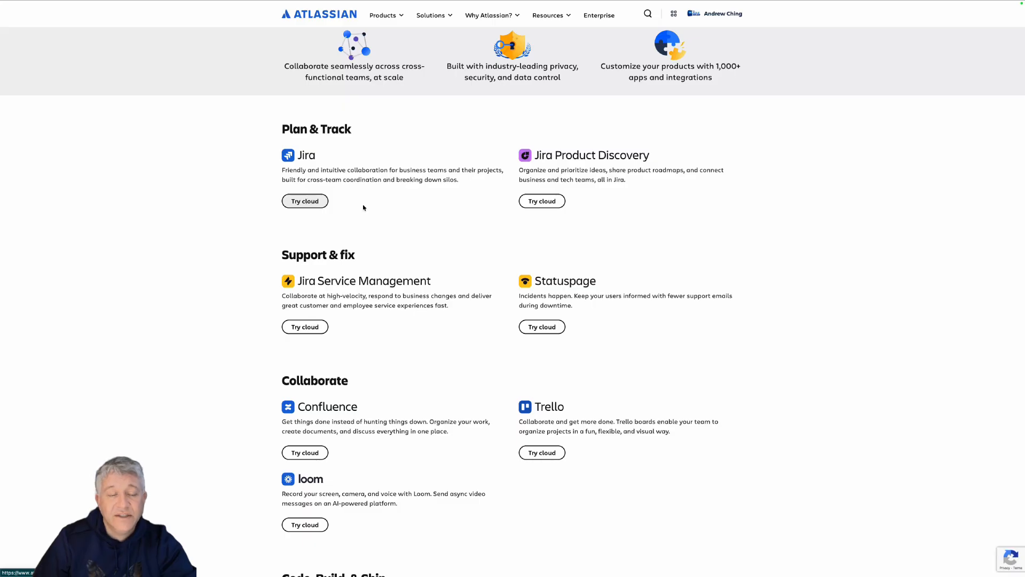
click(300, 201)
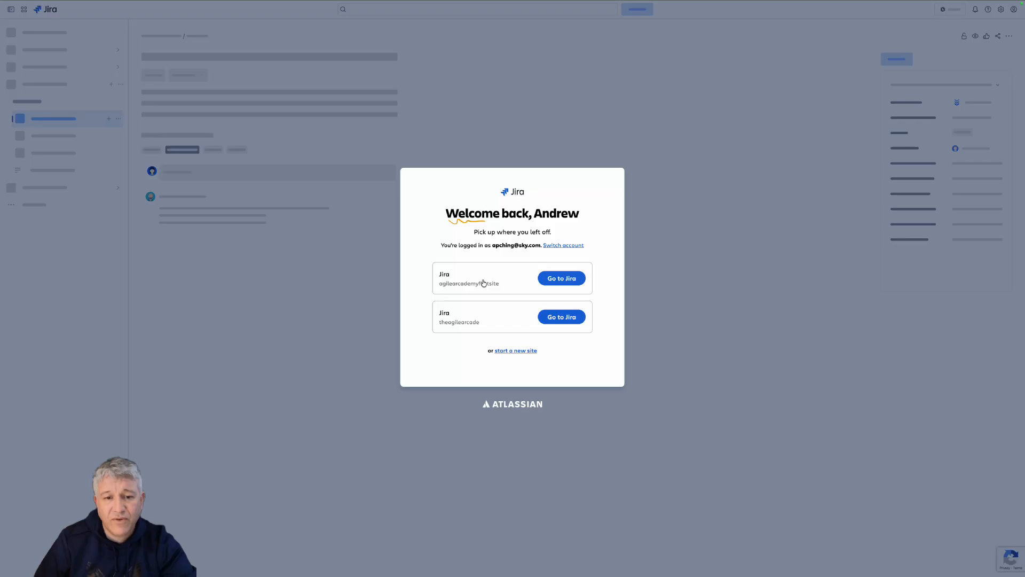
click(515, 350)
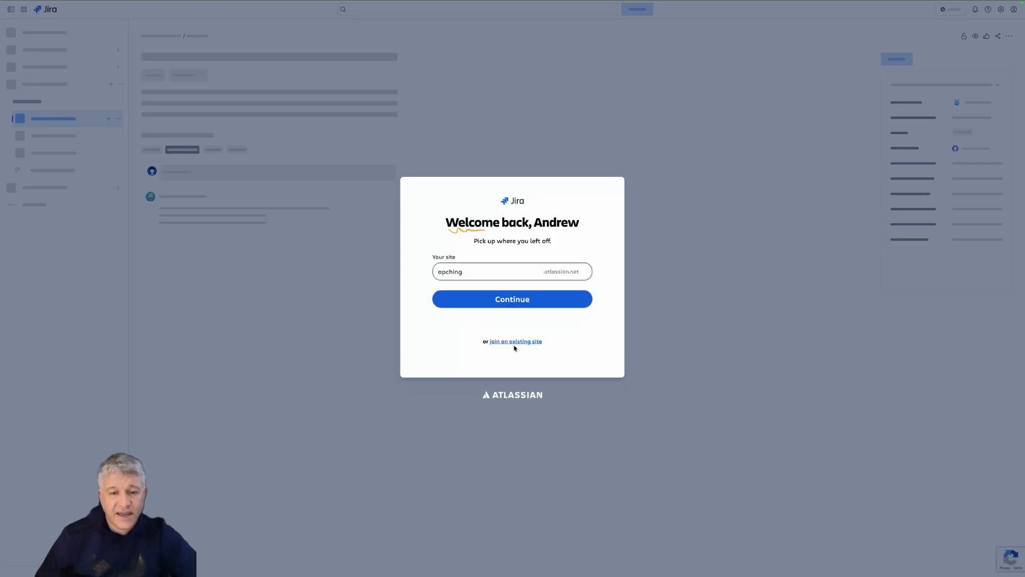
Name the new site agilearcadetrainingdemo and continue with the site creation
drag(485, 272, 410, 274)
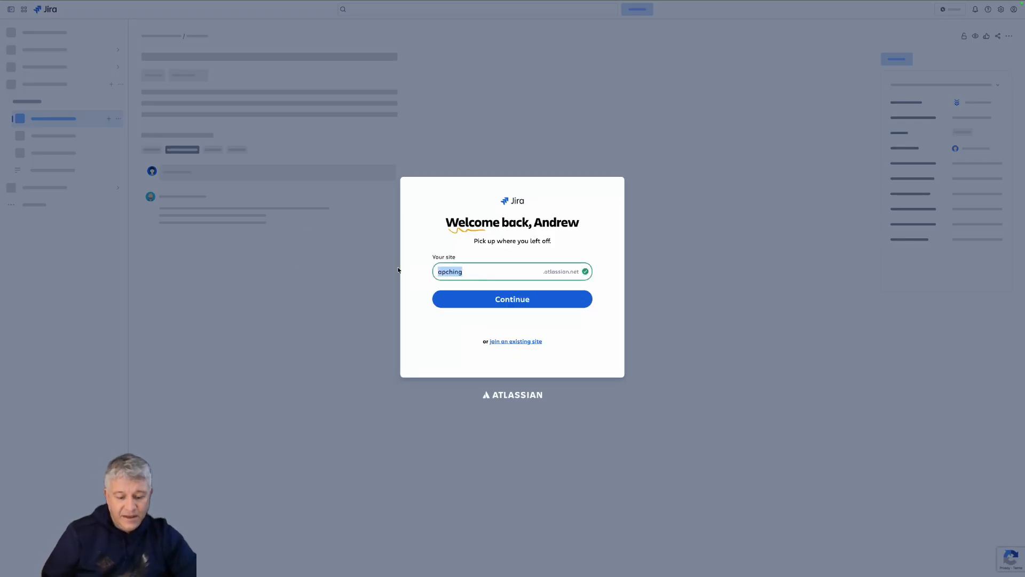
text(agile)
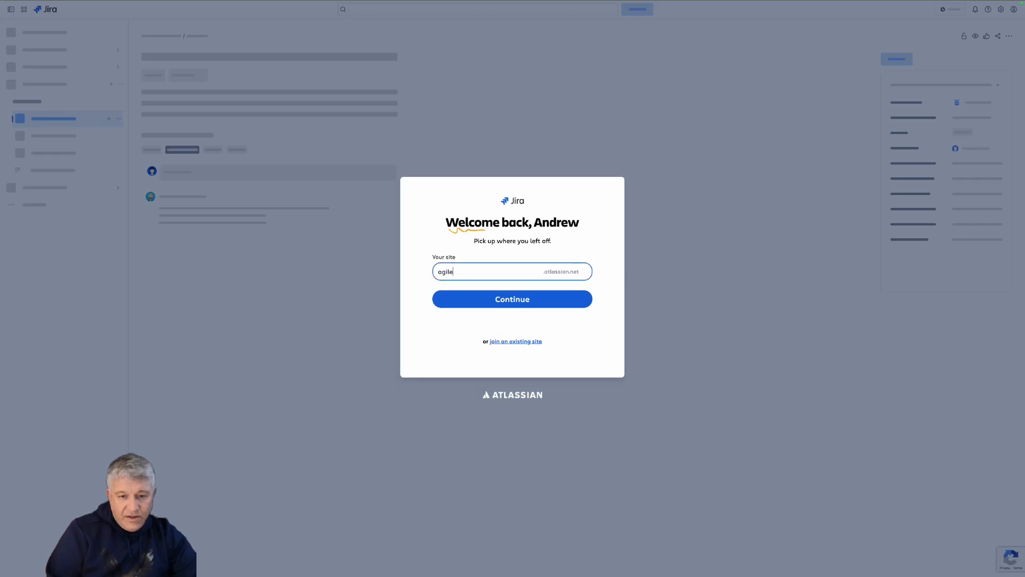
text(arcadetrai)
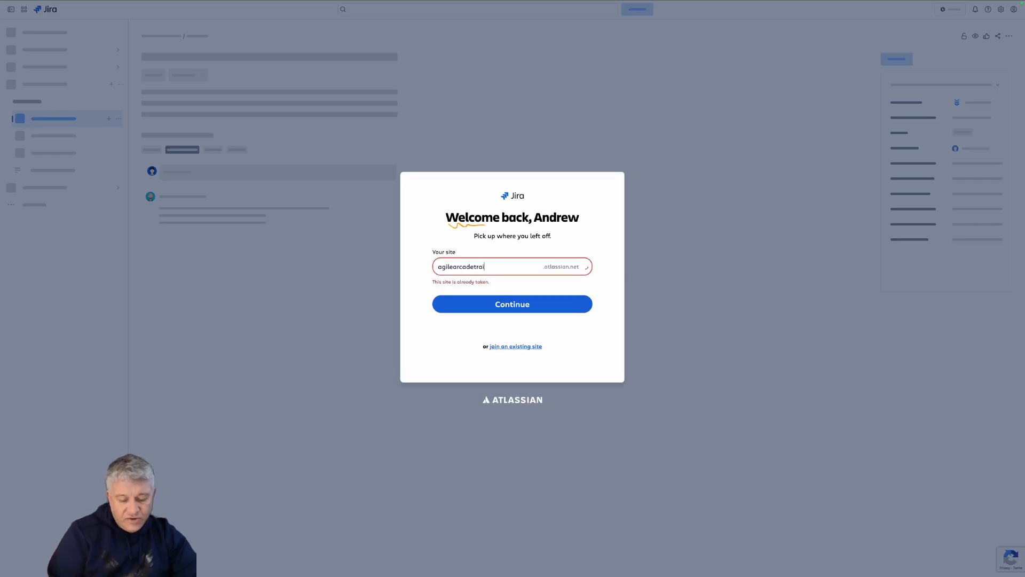
text(ningdemo)
click(533, 303)
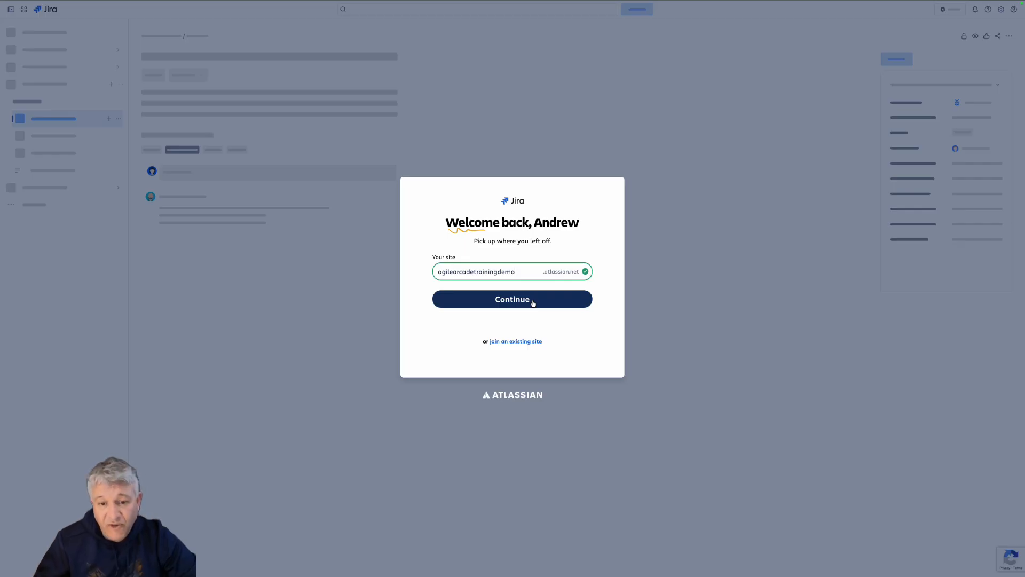
click(533, 302)
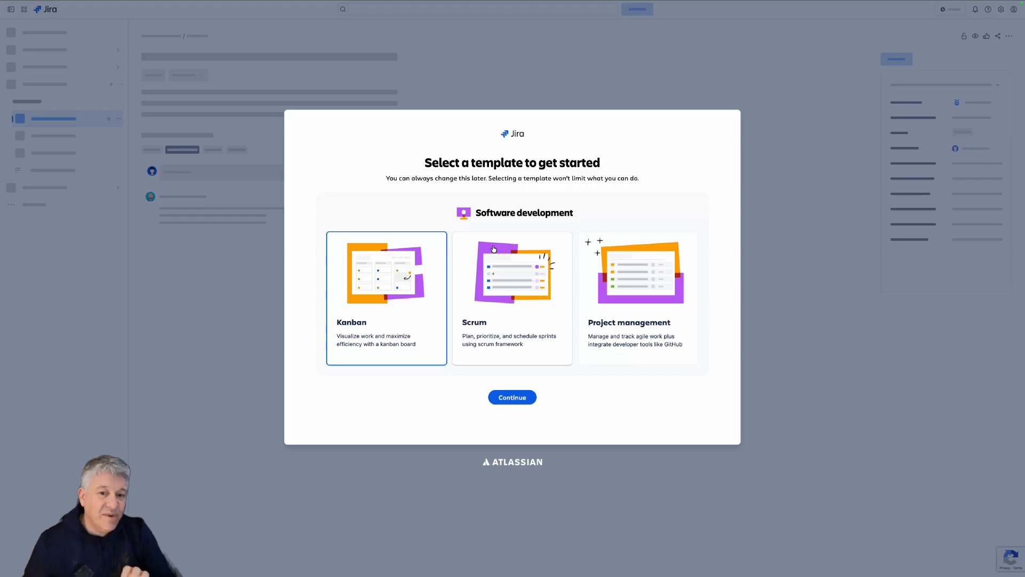
Choose the Scrum software development template and use the example name Team Astro for the space
click(516, 300)
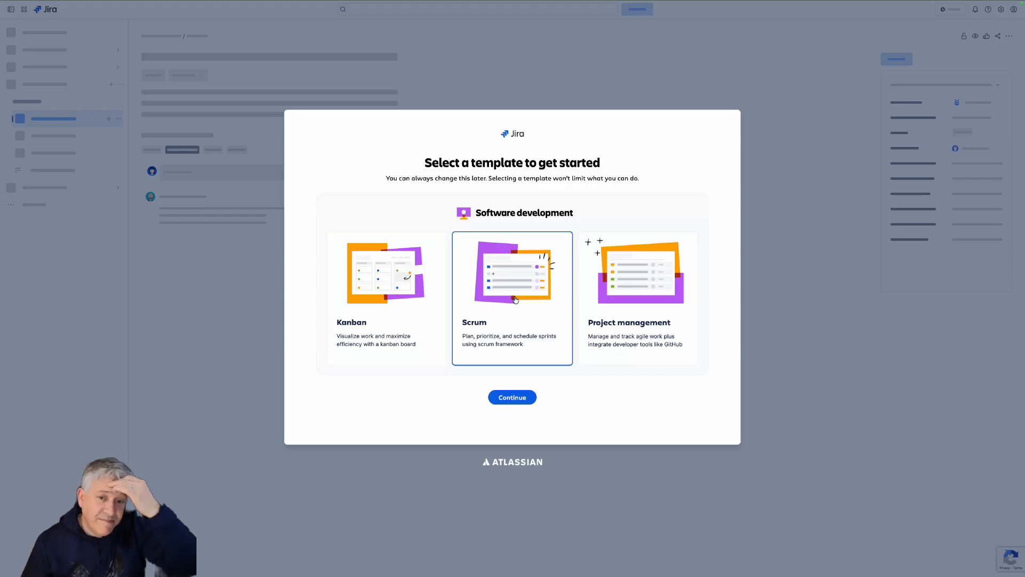
click(526, 399)
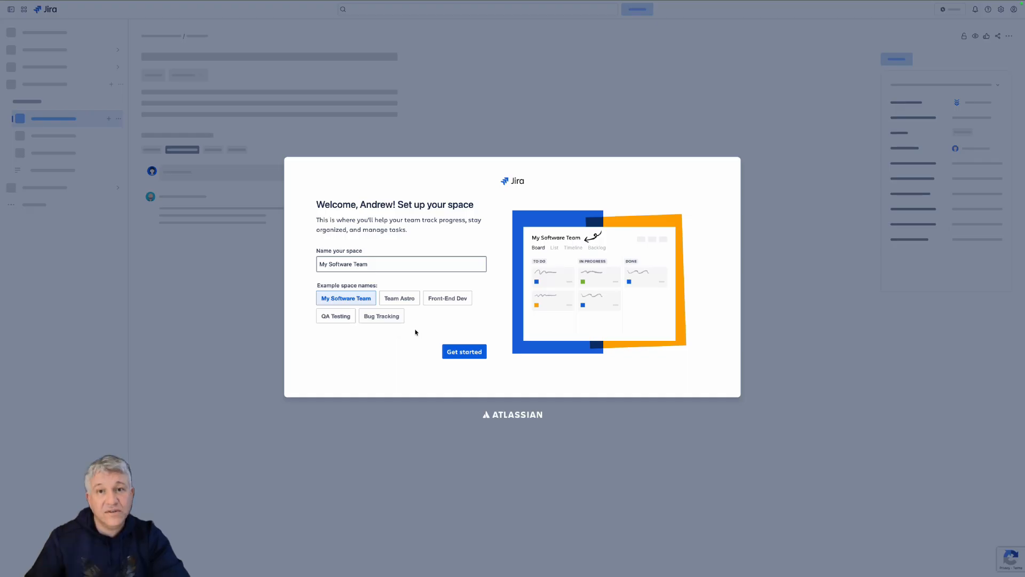
click(399, 298)
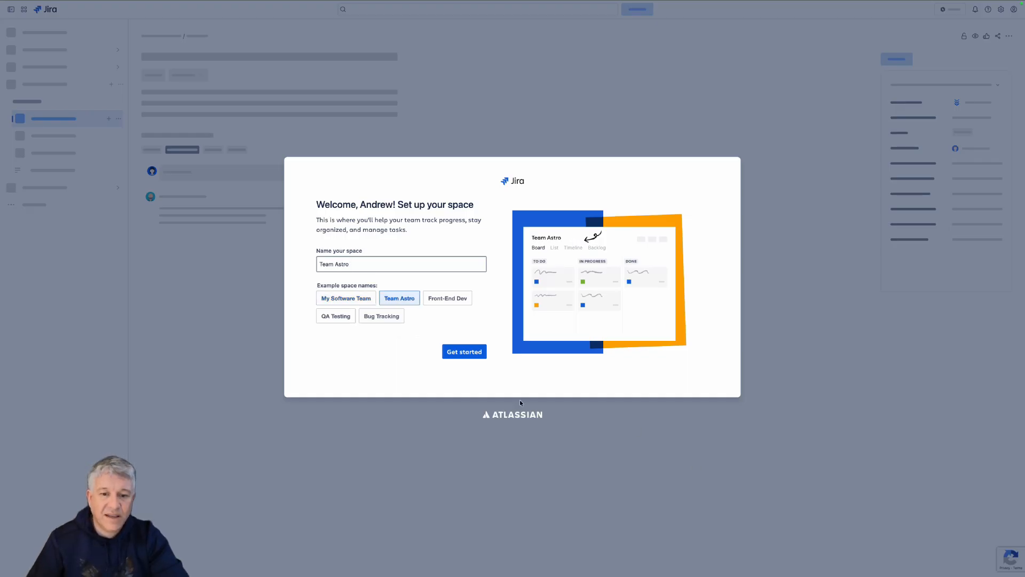
Start the space setup and include Bug alongside Task and Story as the needed work types
click(472, 351)
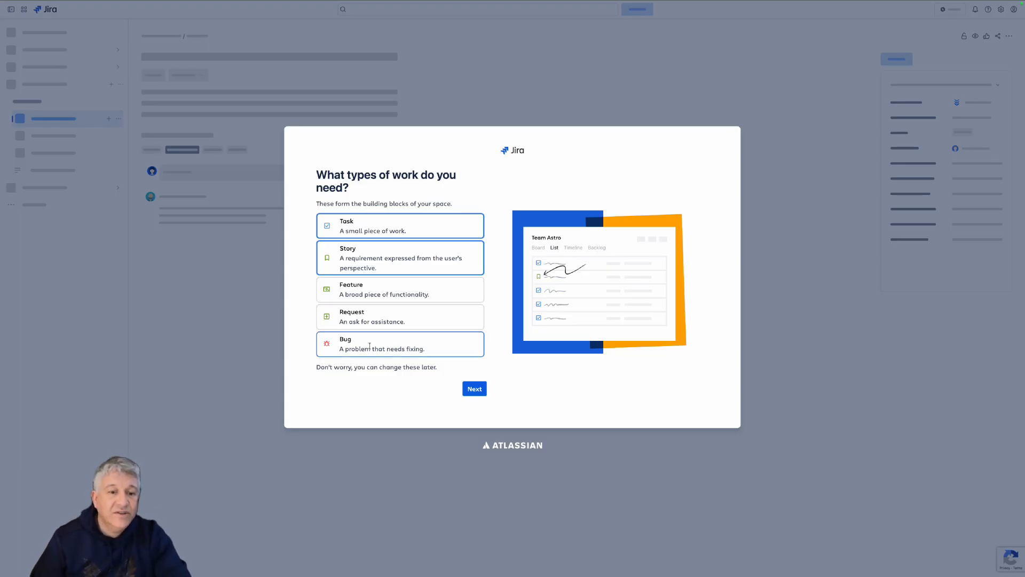
click(370, 346)
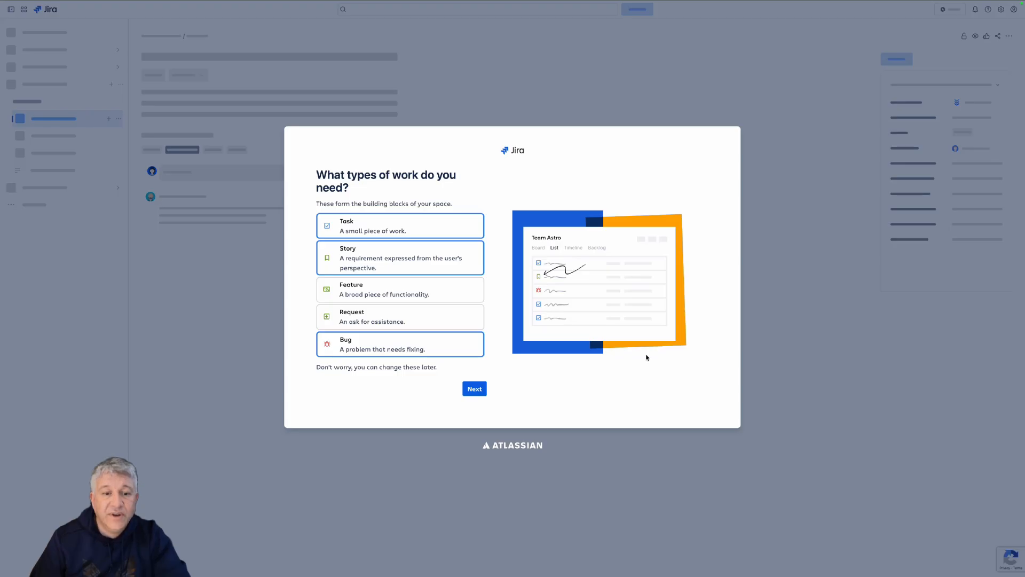
click(474, 390)
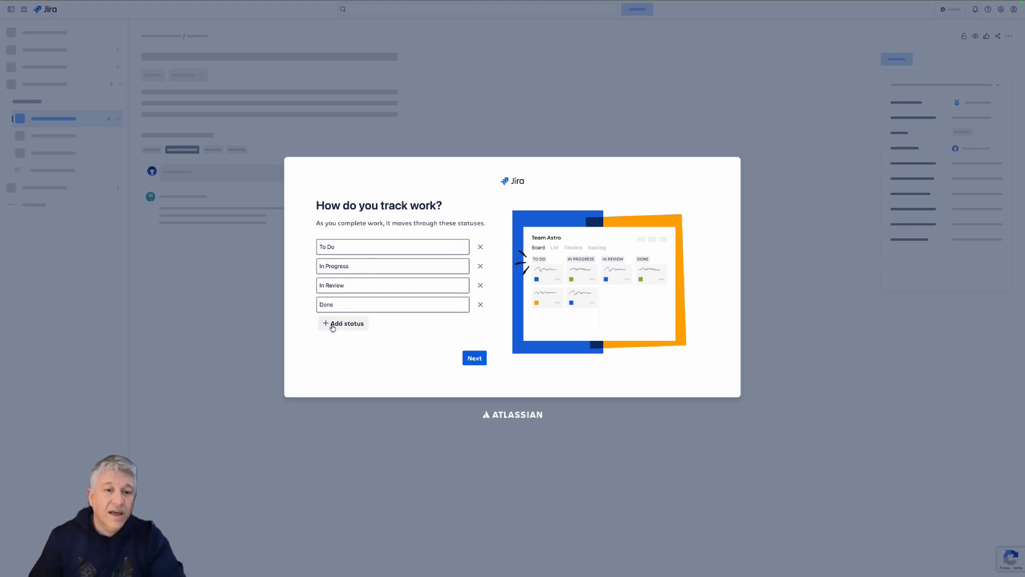
Add an On Hold status before Done in the tracking workflow and skip inviting teammates
click(332, 324)
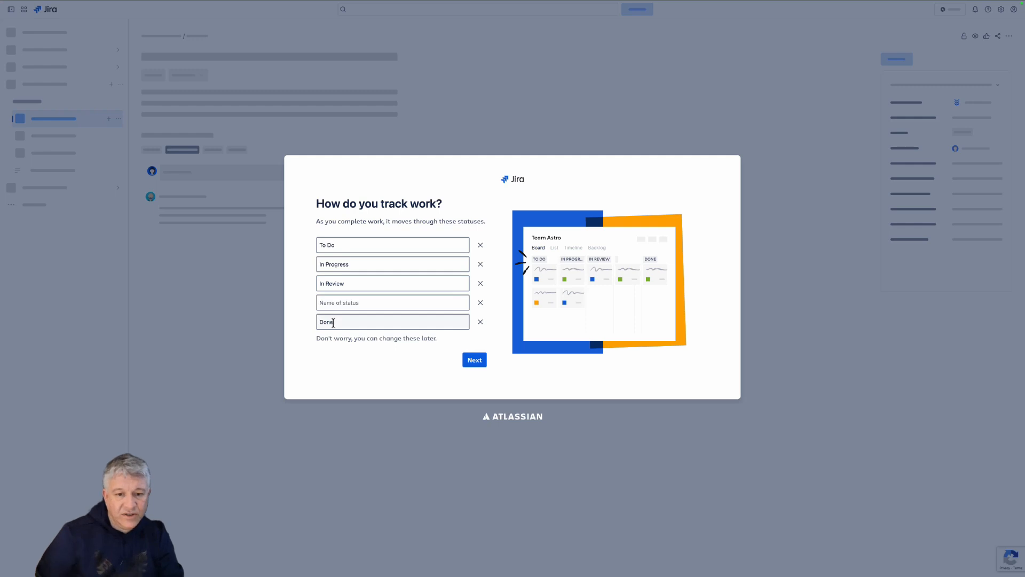
click(376, 302)
text(On Hold)
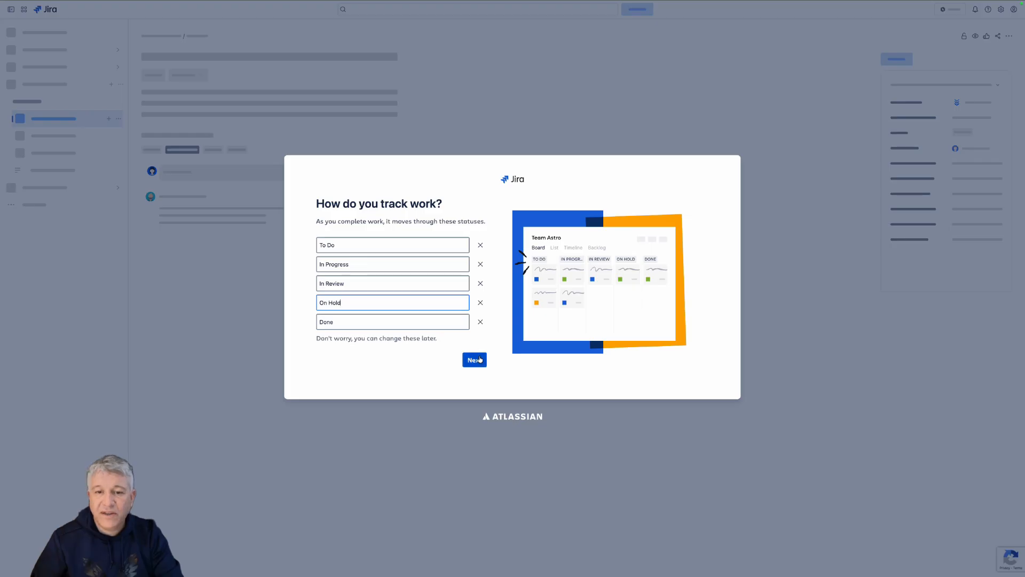
click(478, 363)
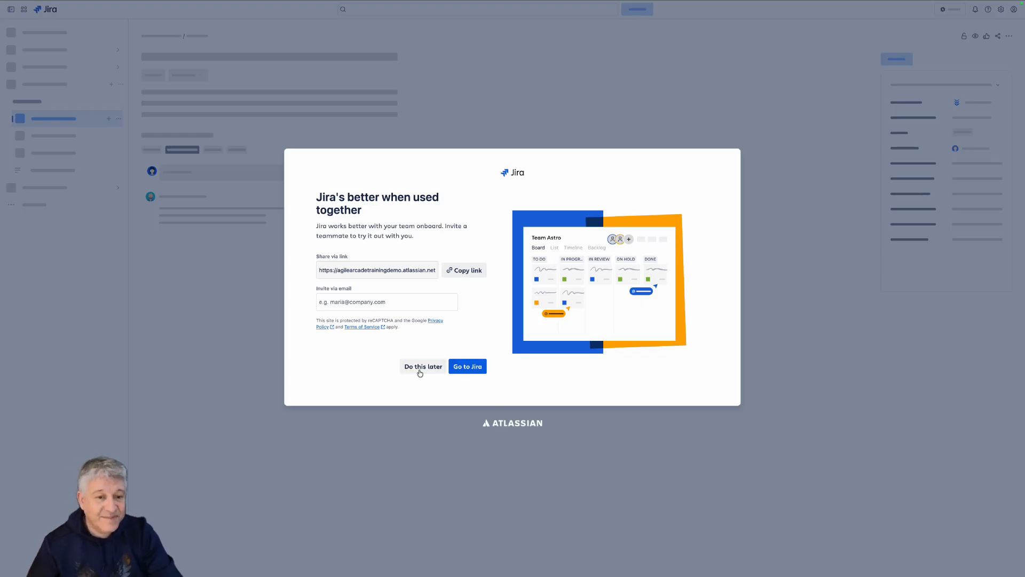
click(420, 368)
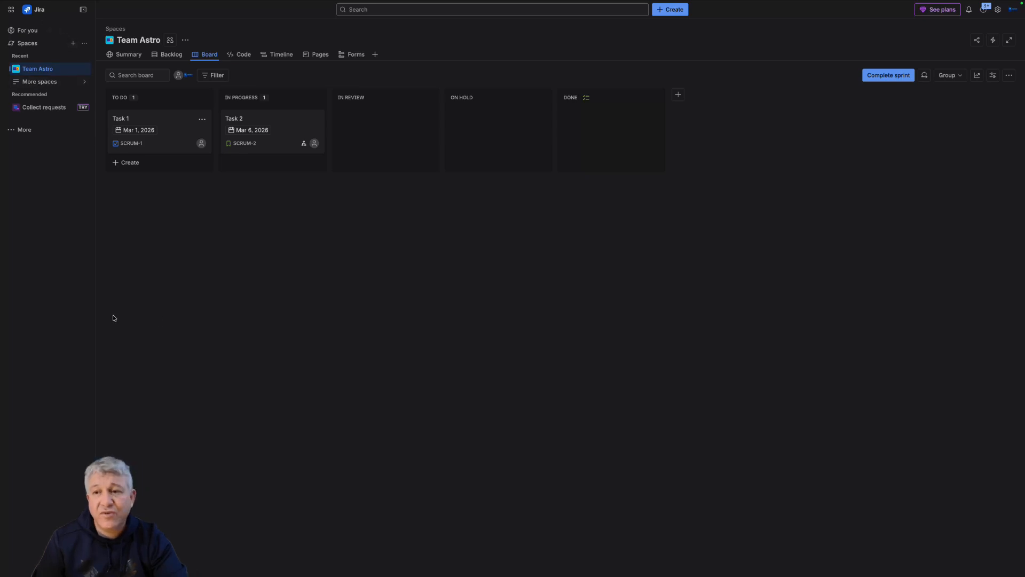
click(33, 129)
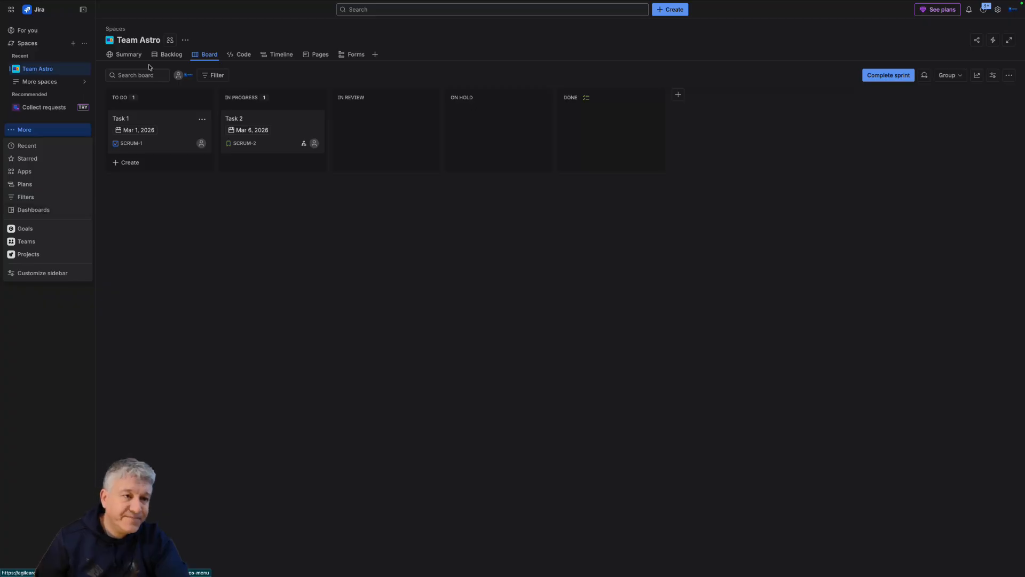
click(670, 290)
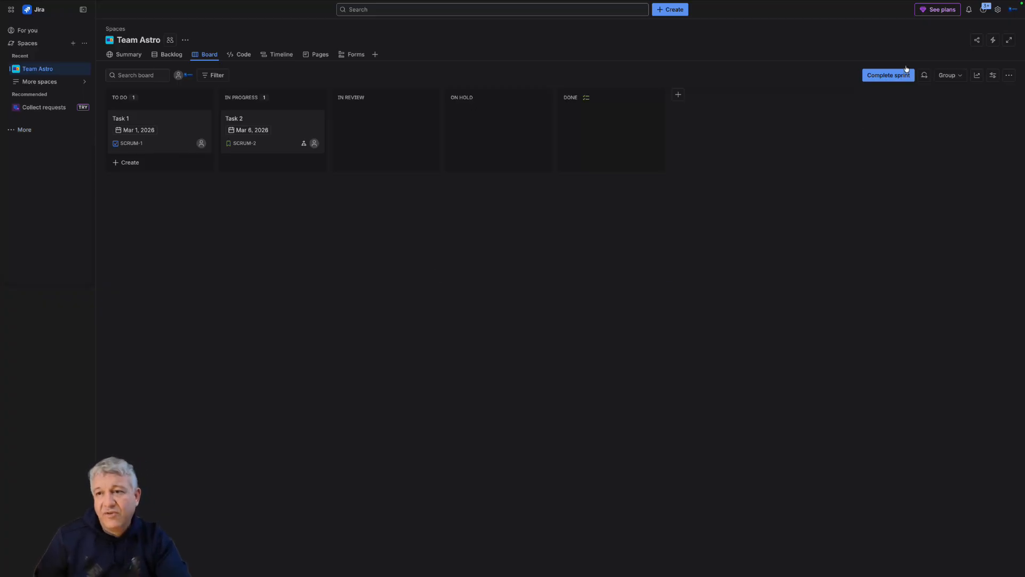
Open the billing subscription of the agilearcadetrainingdemo Jira site and bring up its plan change options
click(997, 10)
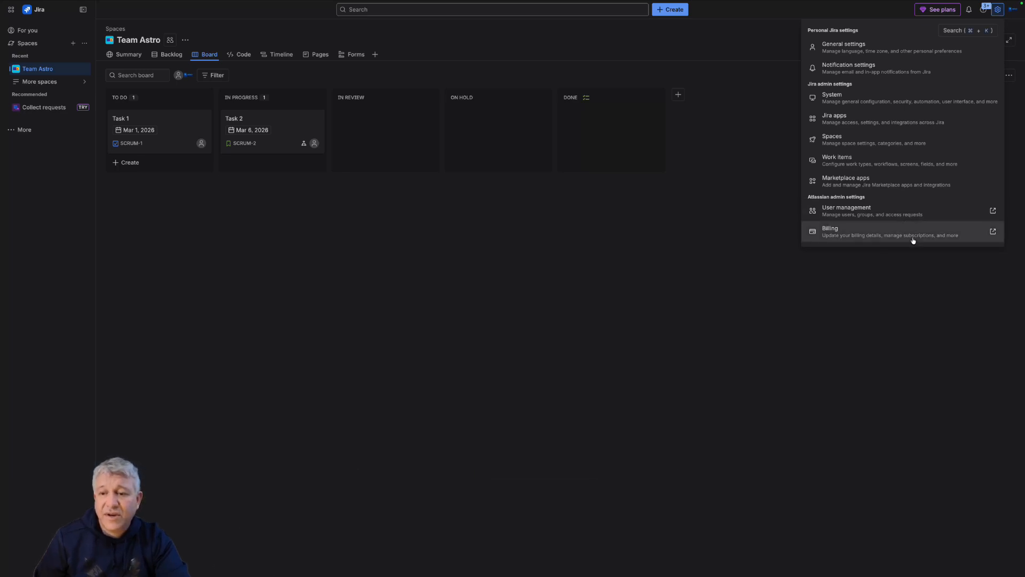
click(901, 235)
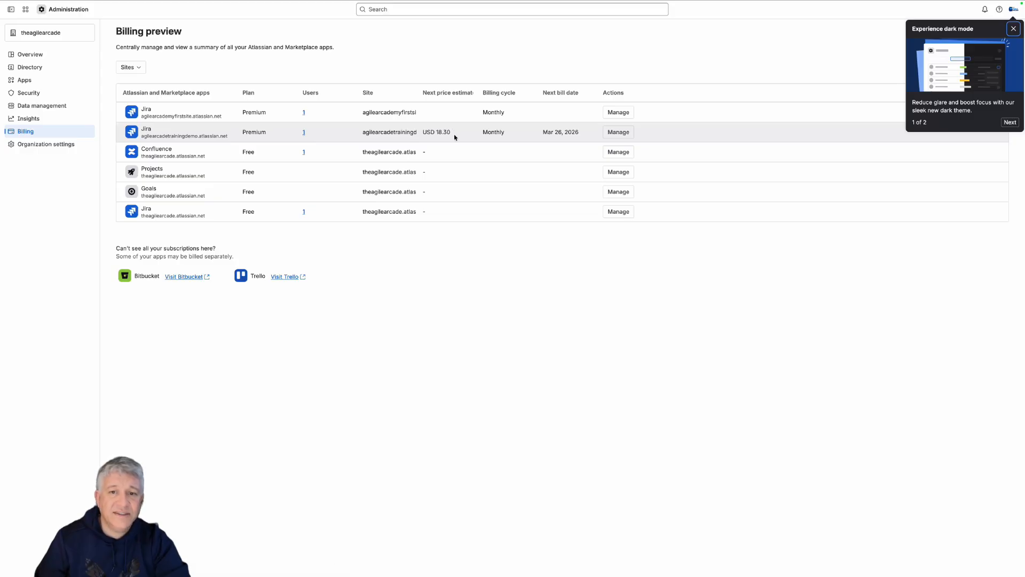
click(616, 133)
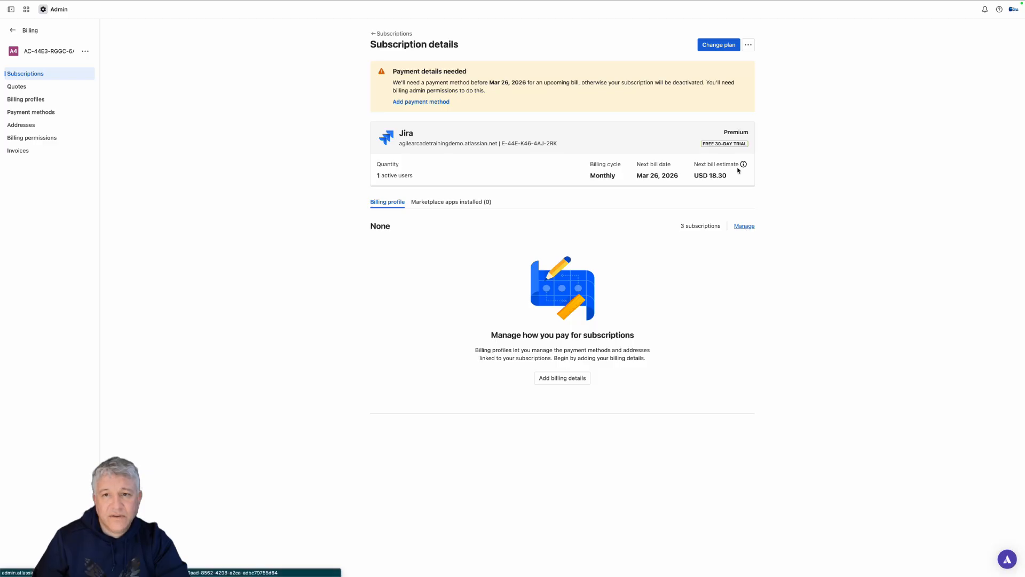
click(713, 45)
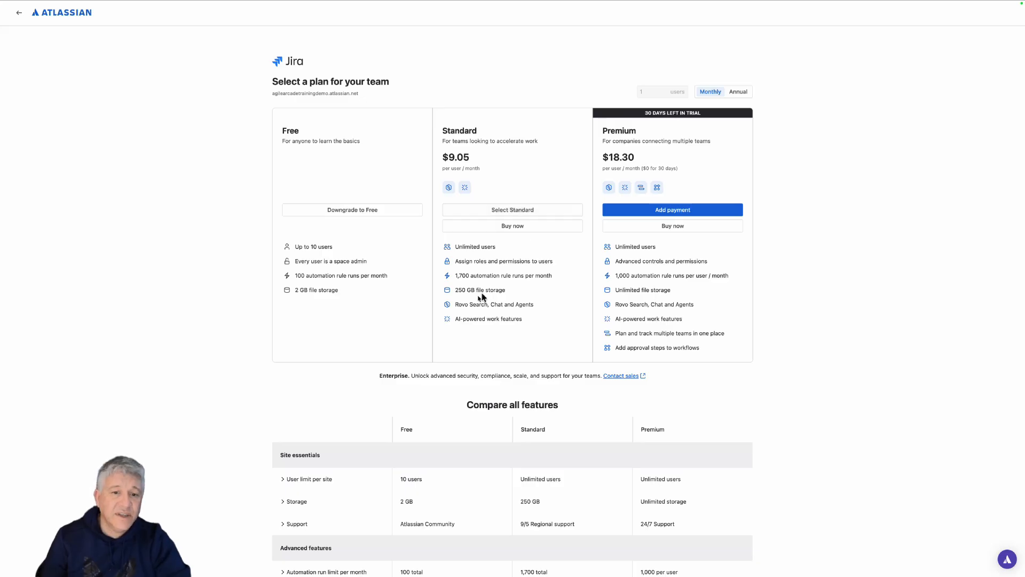
Compare the Free, Standard and Premium plans, examining user limits, automation runs, Rovo and the full feature comparison
drag(561, 303, 456, 309)
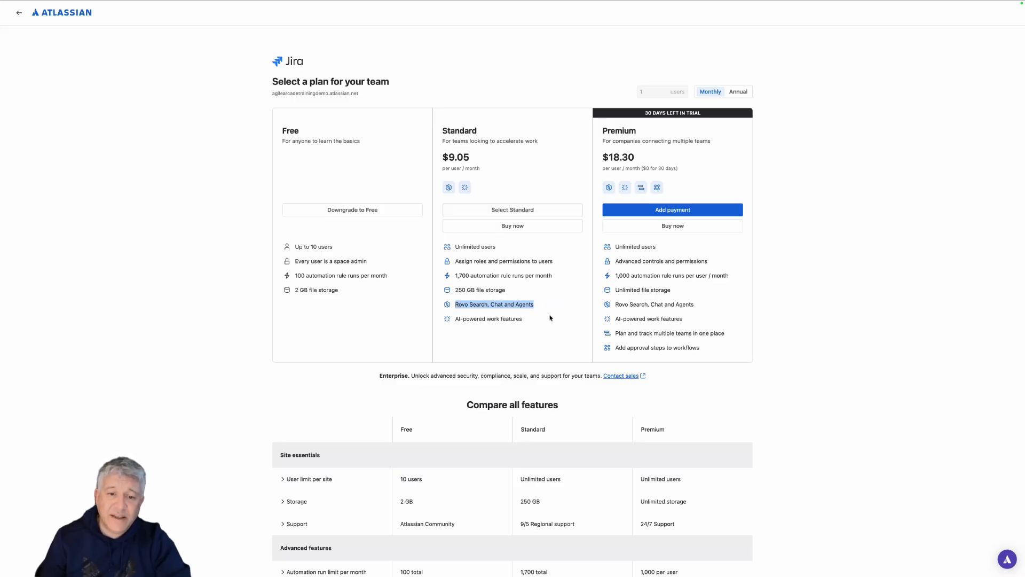
click(577, 325)
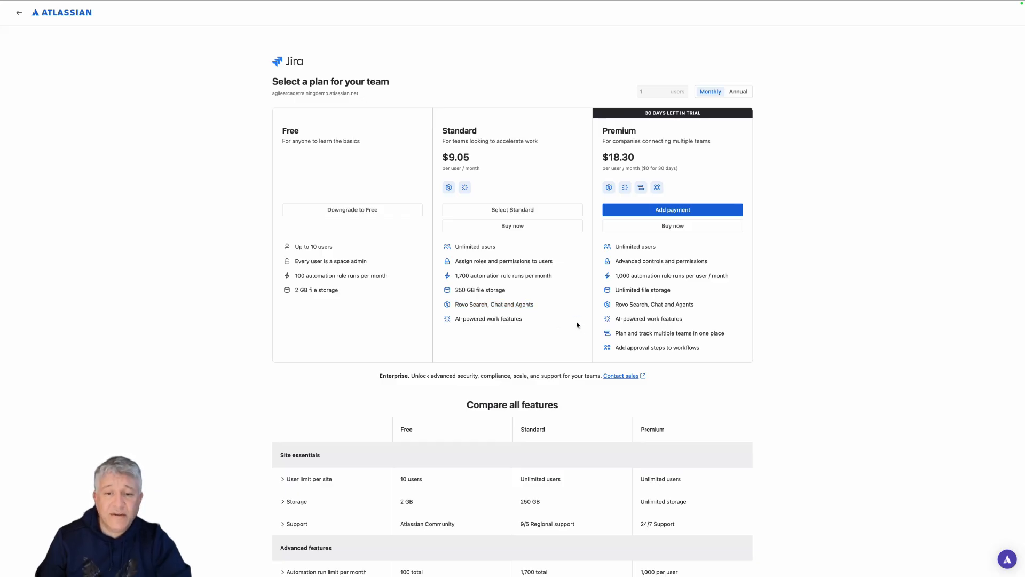
triple_click(447, 277)
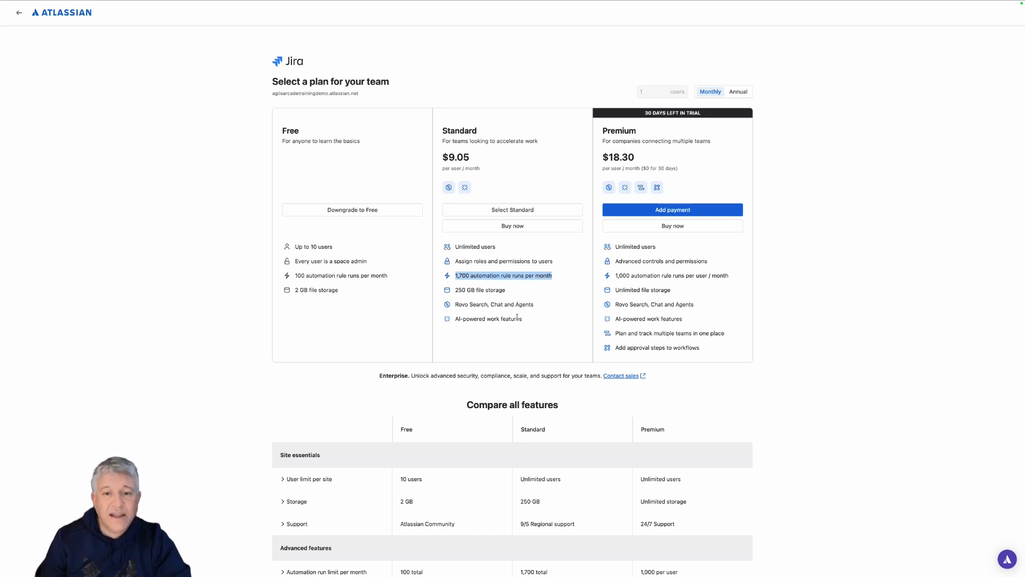
scroll(517, 318, down, 1)
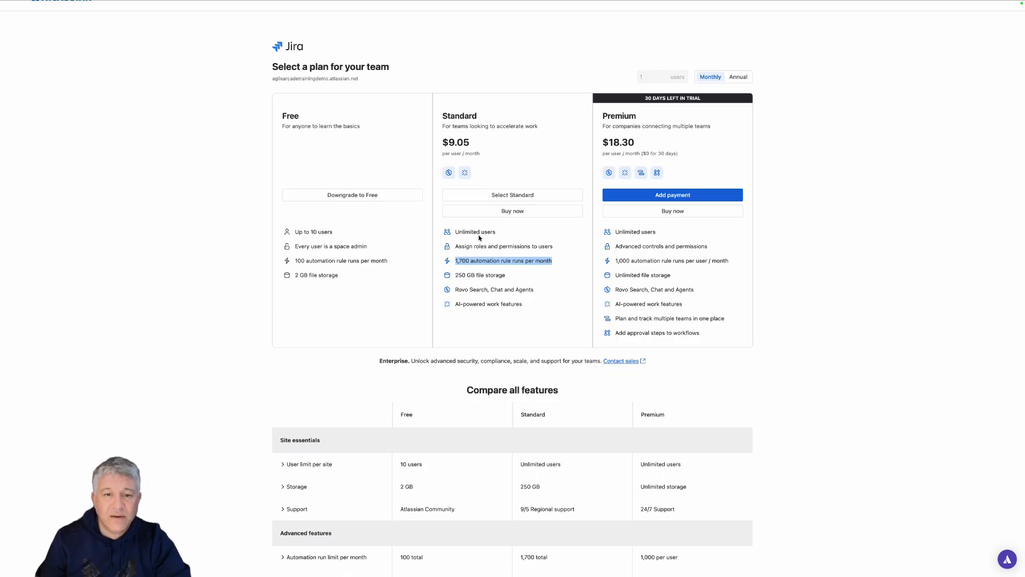
drag(508, 233, 449, 236)
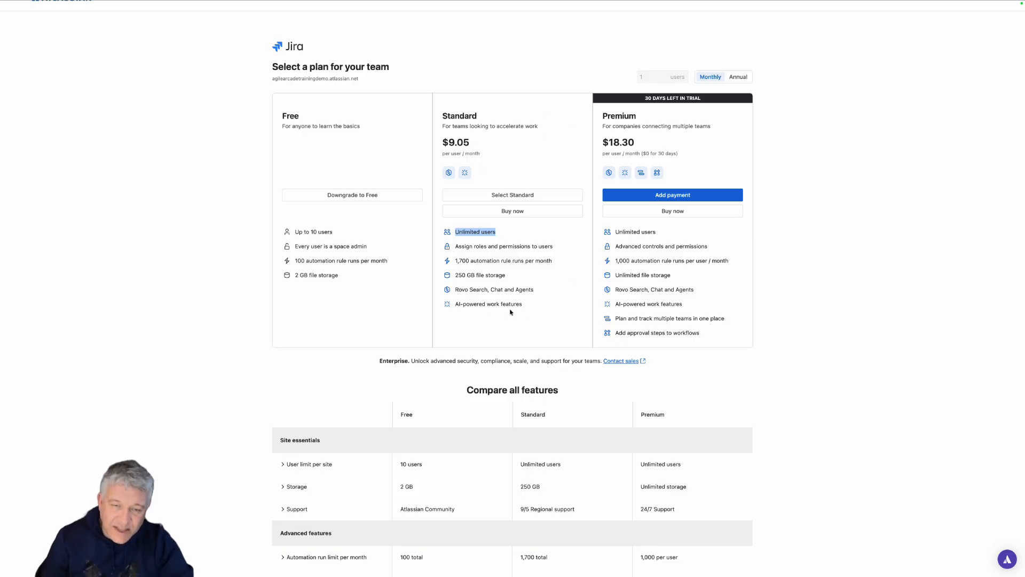
scroll(517, 318, down, 7)
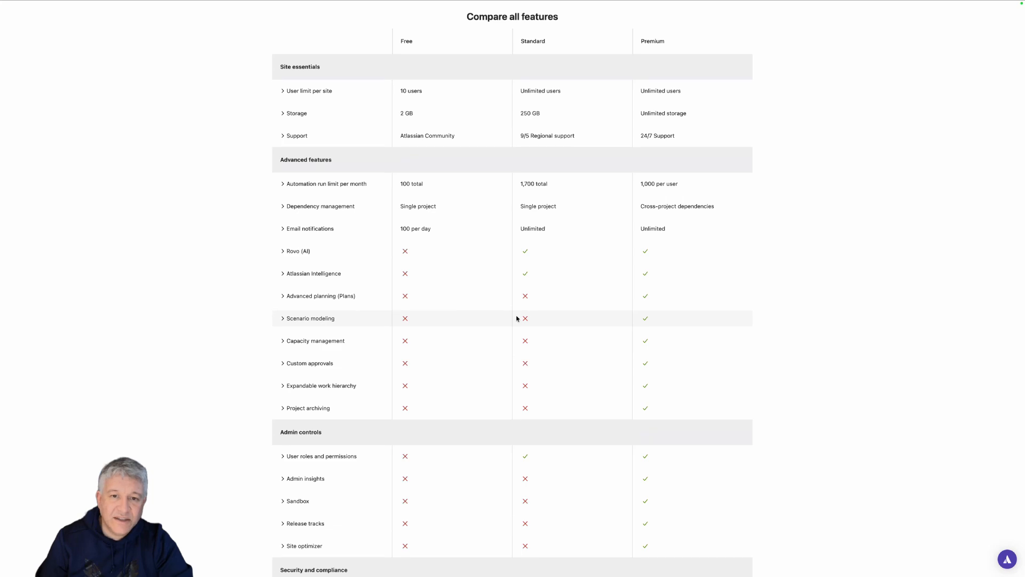
scroll(517, 319, up, 6)
scroll(516, 318, down, 15)
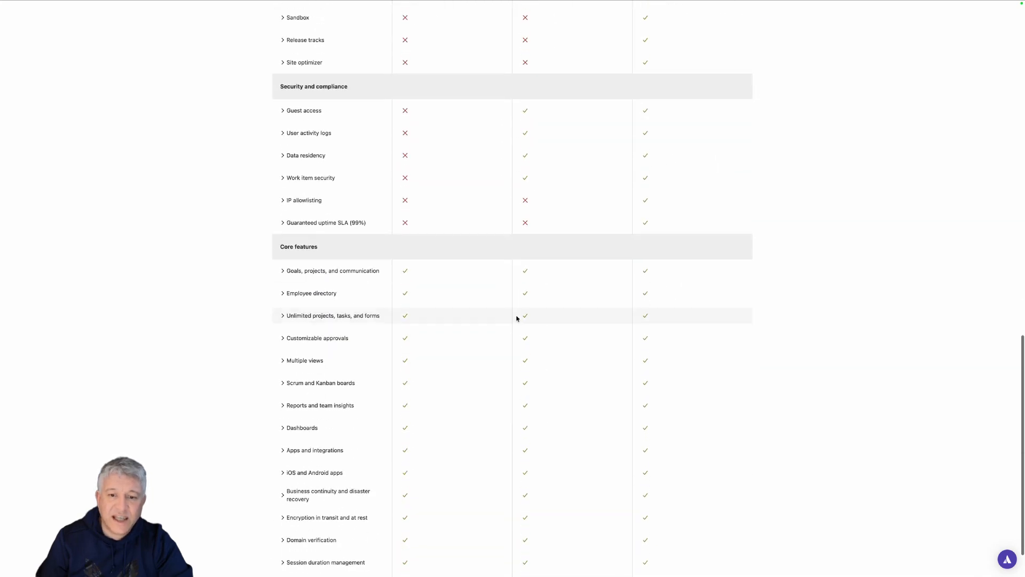
scroll(517, 319, up, 16)
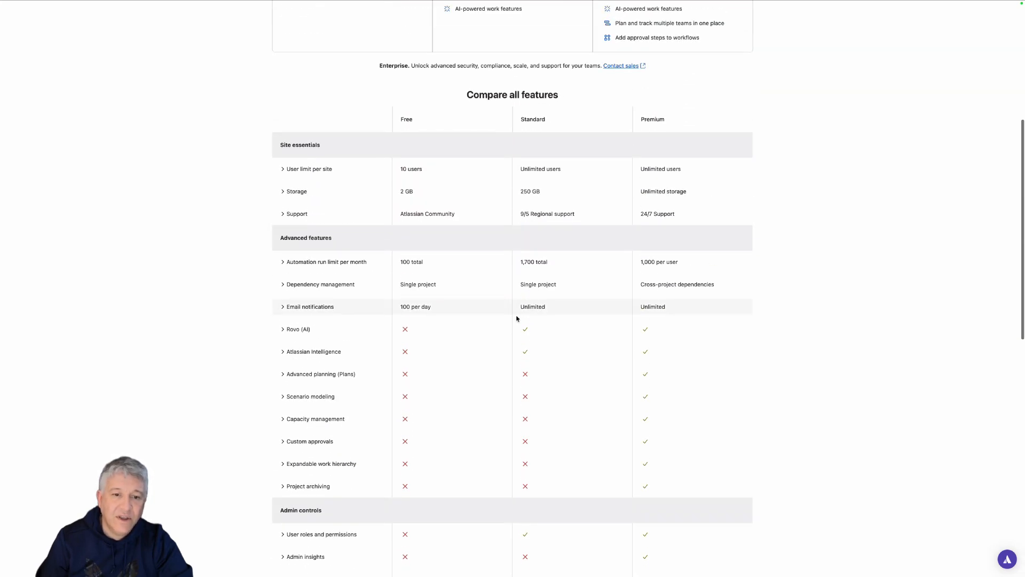
scroll(517, 318, up, 1)
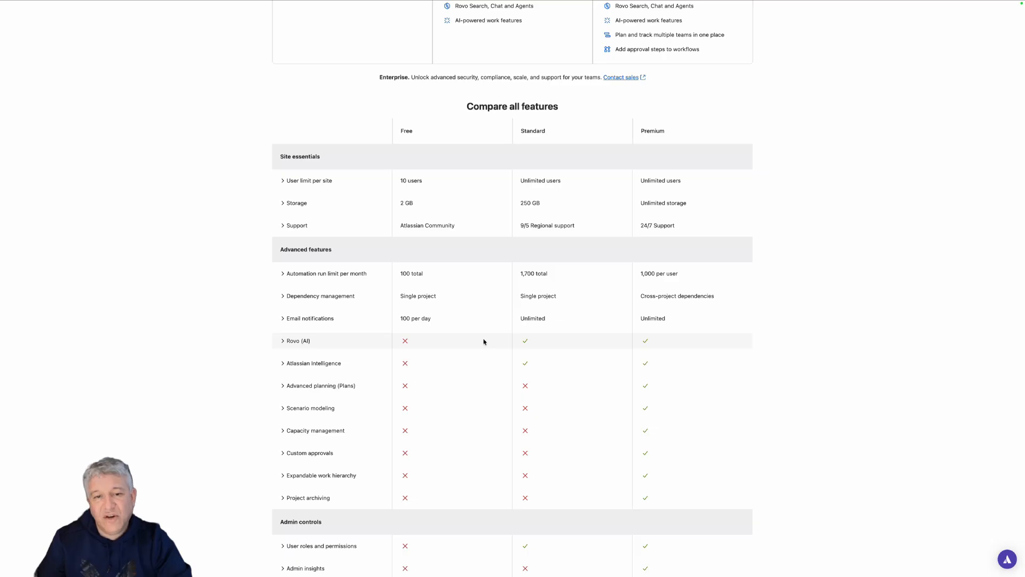
scroll(572, 322, up, 5)
scroll(572, 322, down, 6)
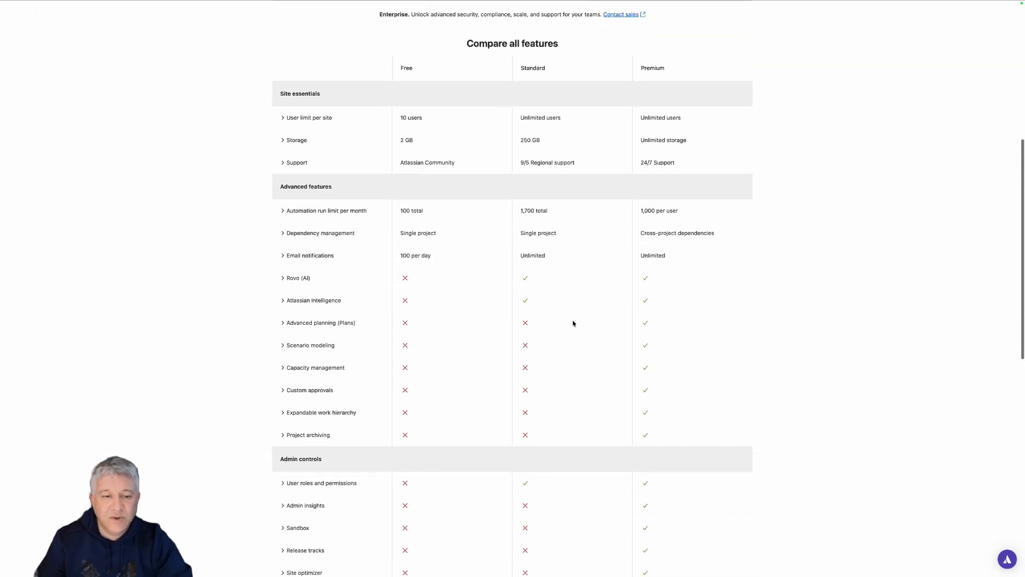
scroll(573, 323, down, 3)
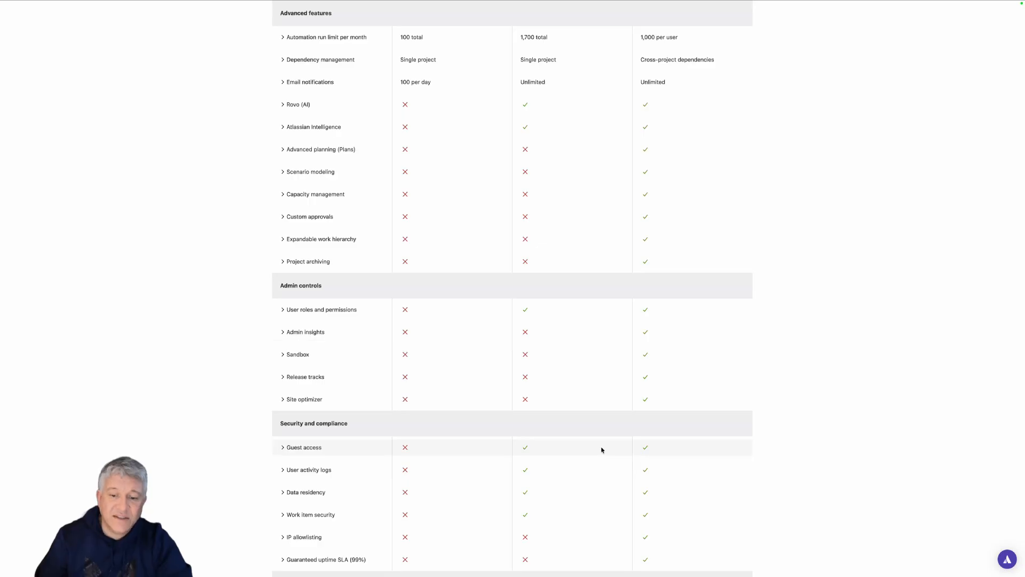
scroll(598, 444, up, 10)
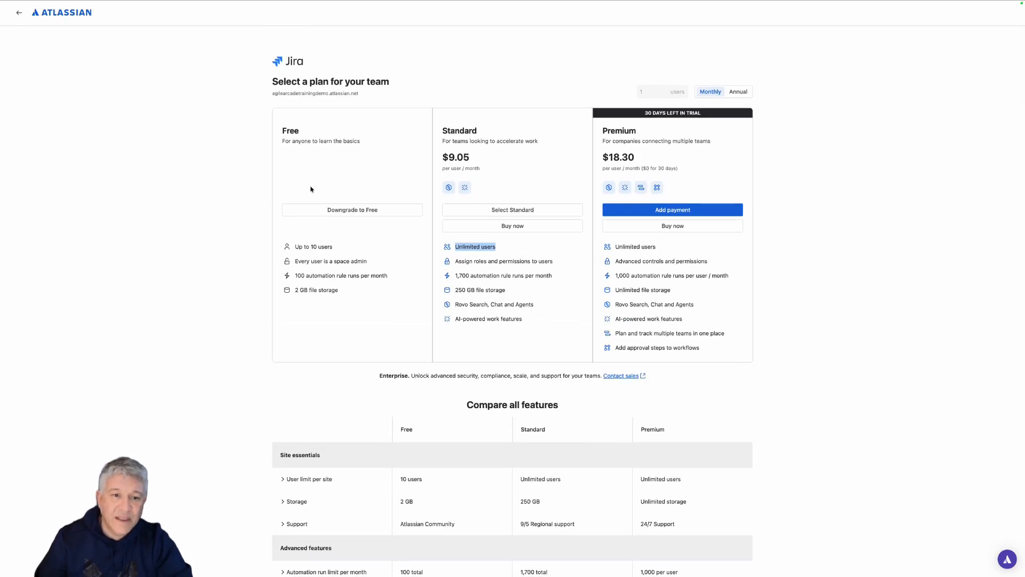
Downgrade the Jira site to the Free plan, giving evaluation of different products as the reason, and dismiss the feedback survey
click(352, 211)
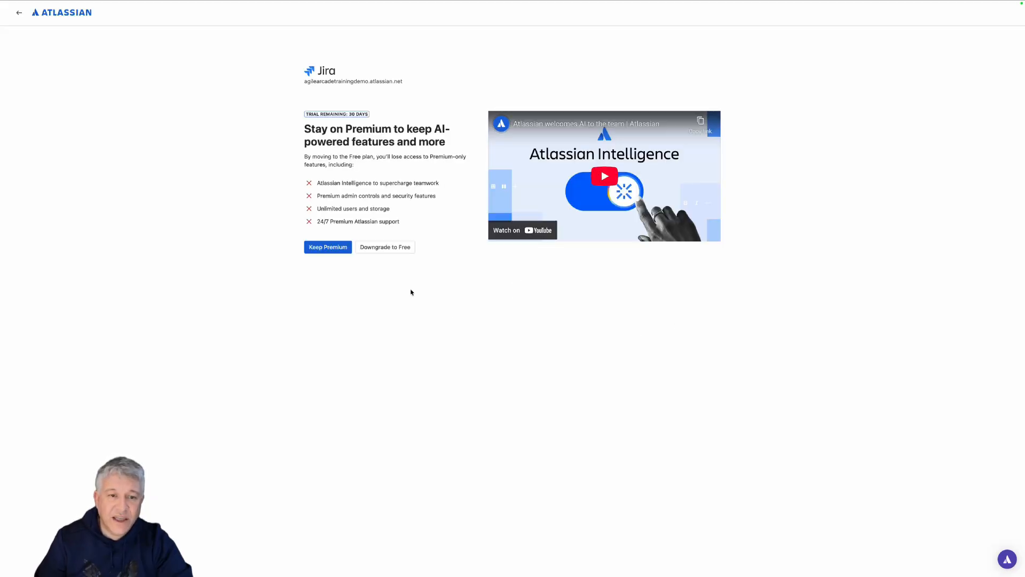
click(390, 248)
click(309, 181)
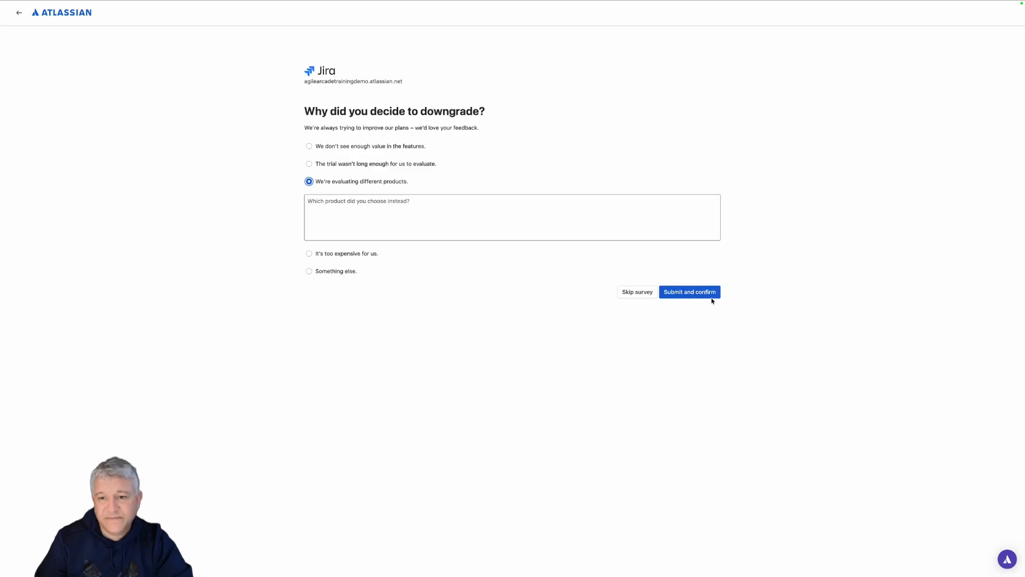
click(710, 295)
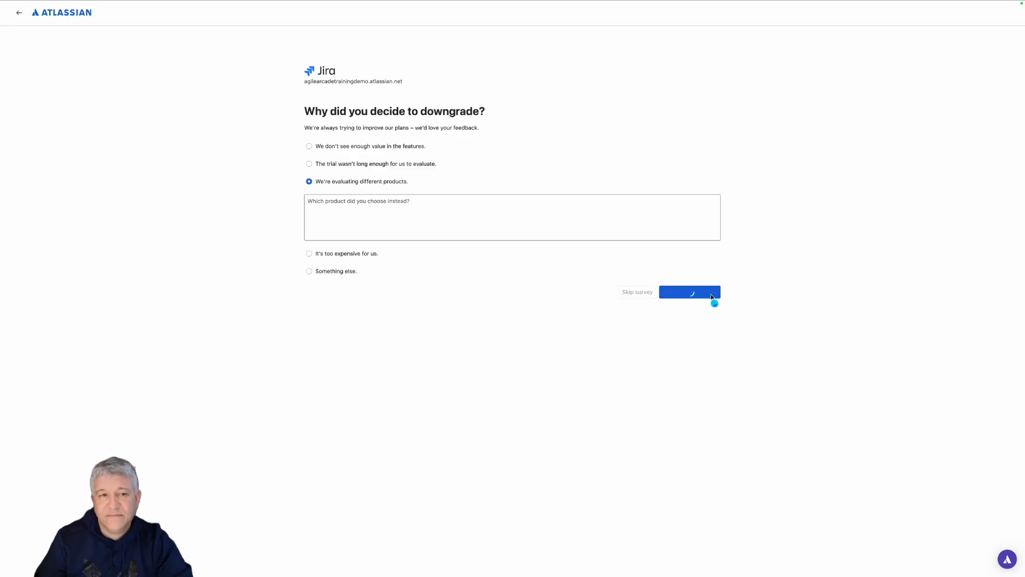
click(512, 193)
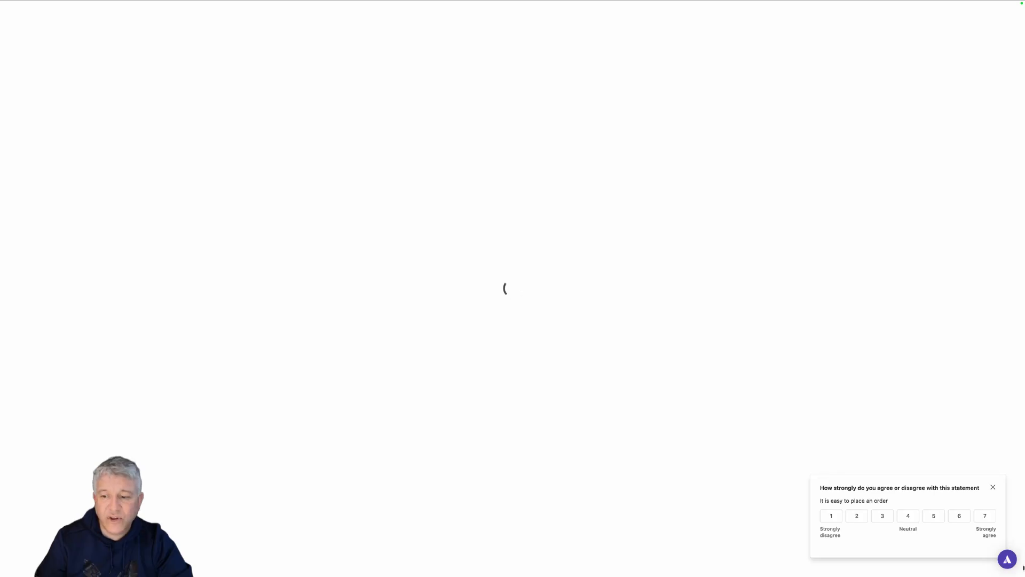
click(993, 487)
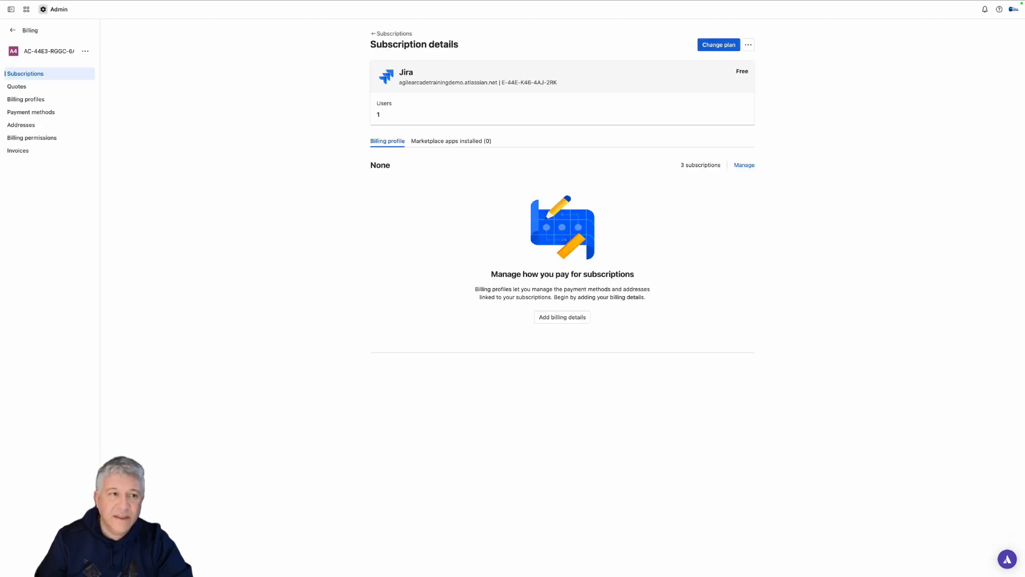
Return to the Team Astro board and look at the list of Jira sites in the app switcher
mouse_move(220, 2)
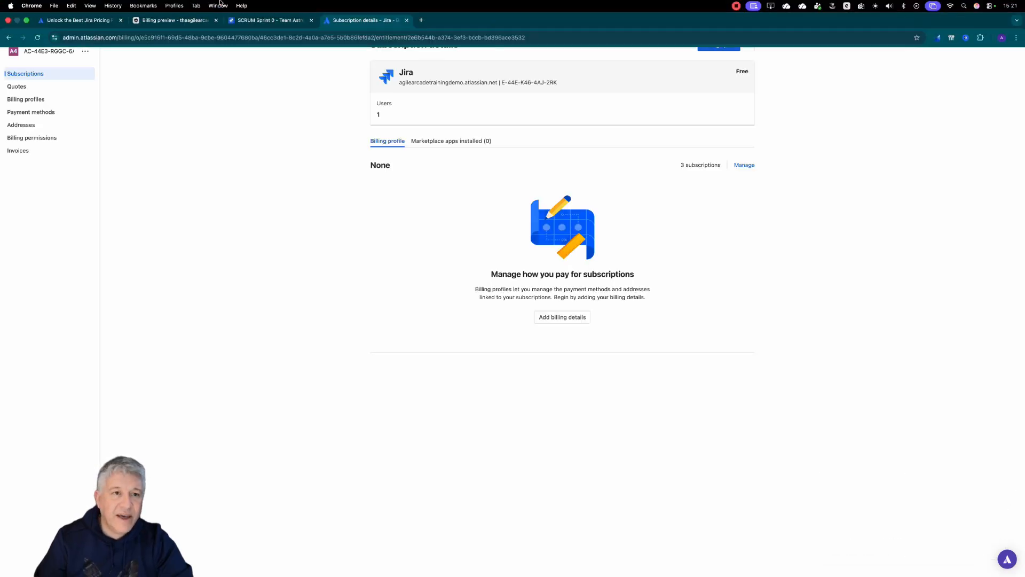
click(82, 22)
click(270, 21)
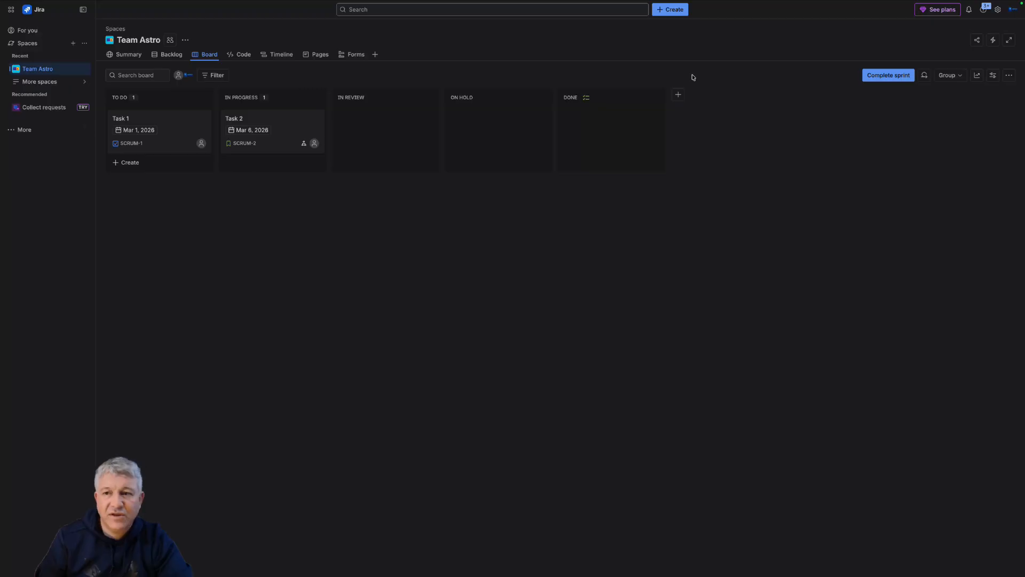
click(11, 11)
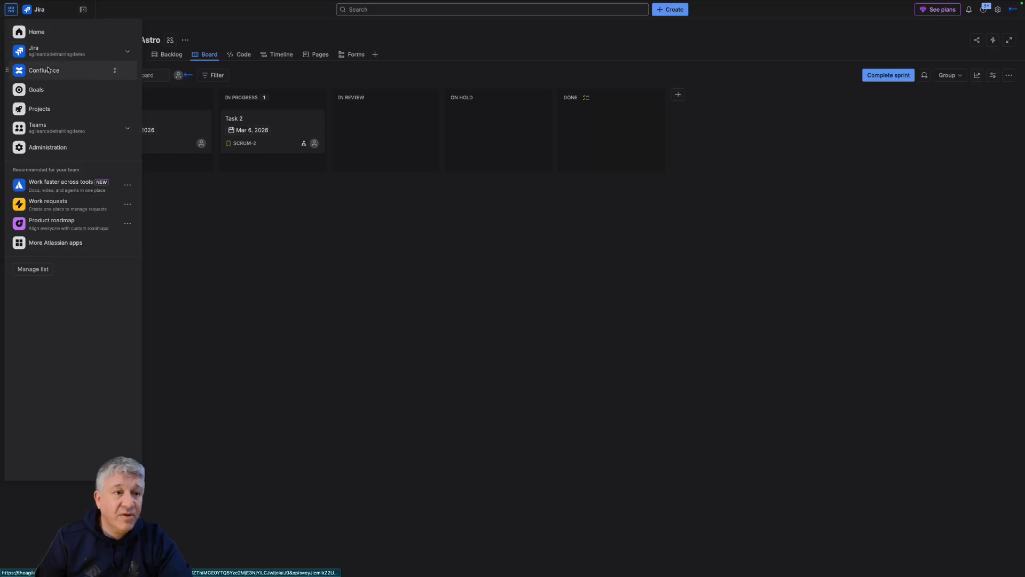
click(126, 52)
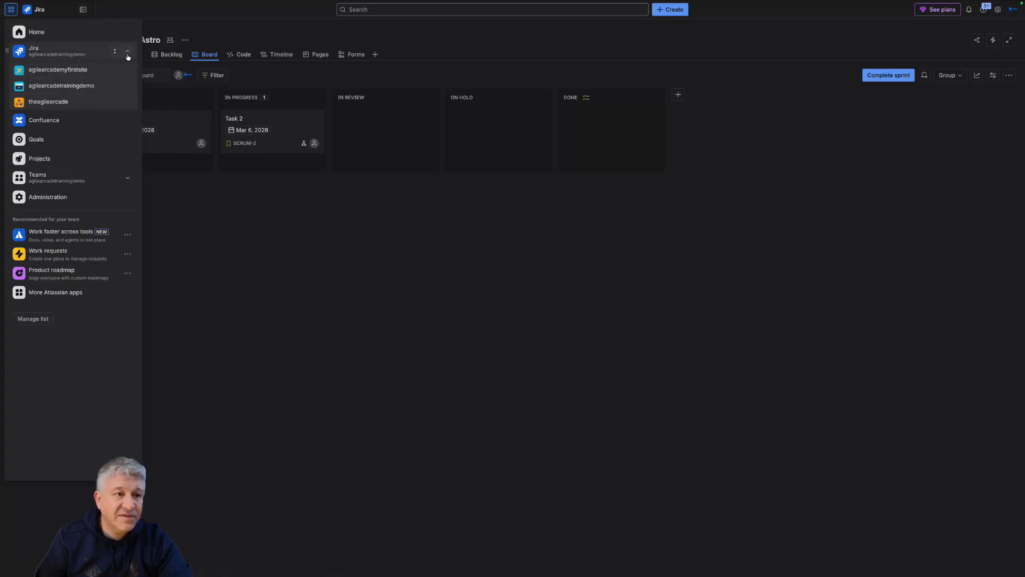
click(127, 51)
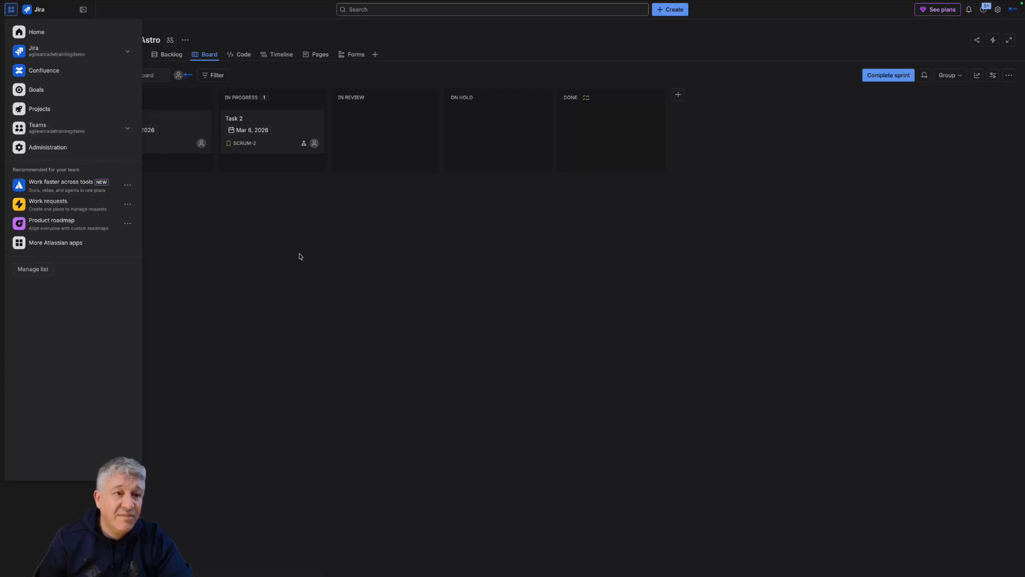
View the work types in the Jira work item admin settings and return to the Team Astro board
click(11, 9)
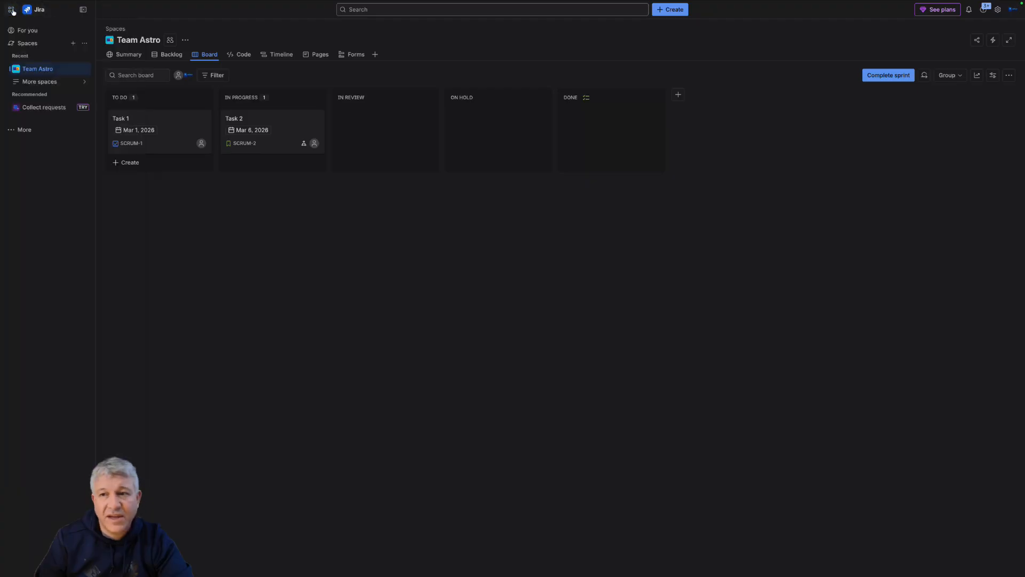
click(998, 10)
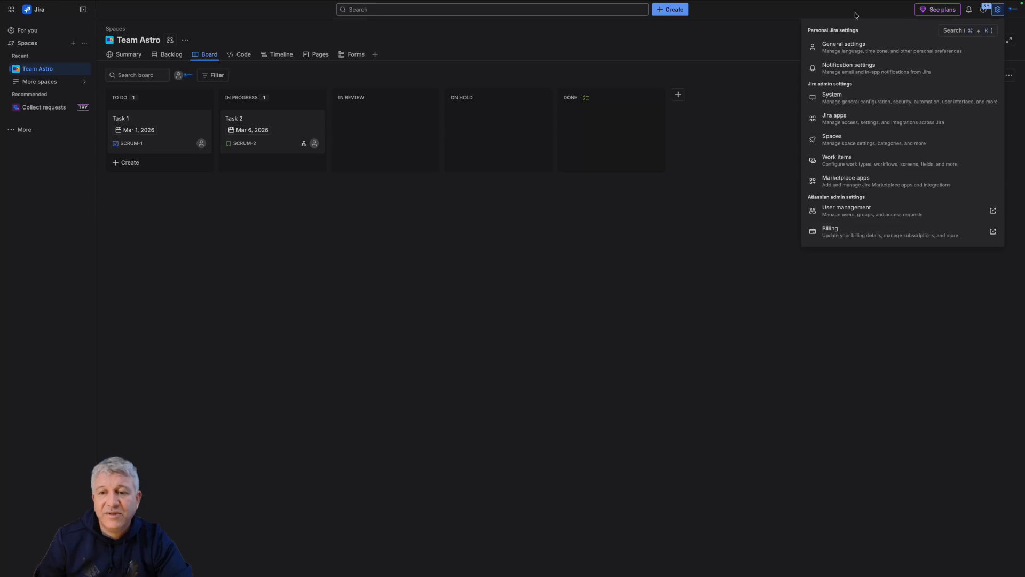
click(843, 163)
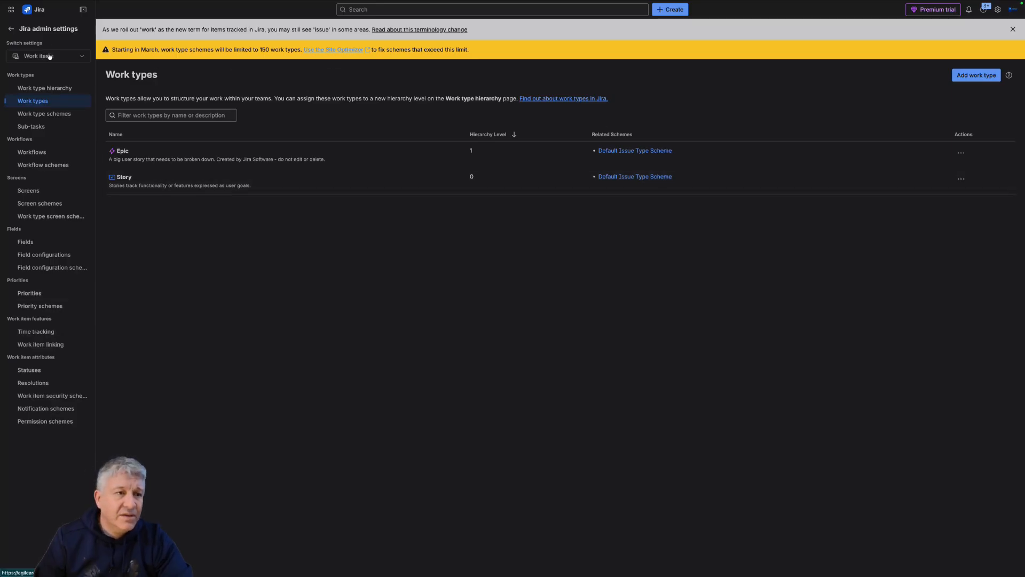
click(7, 33)
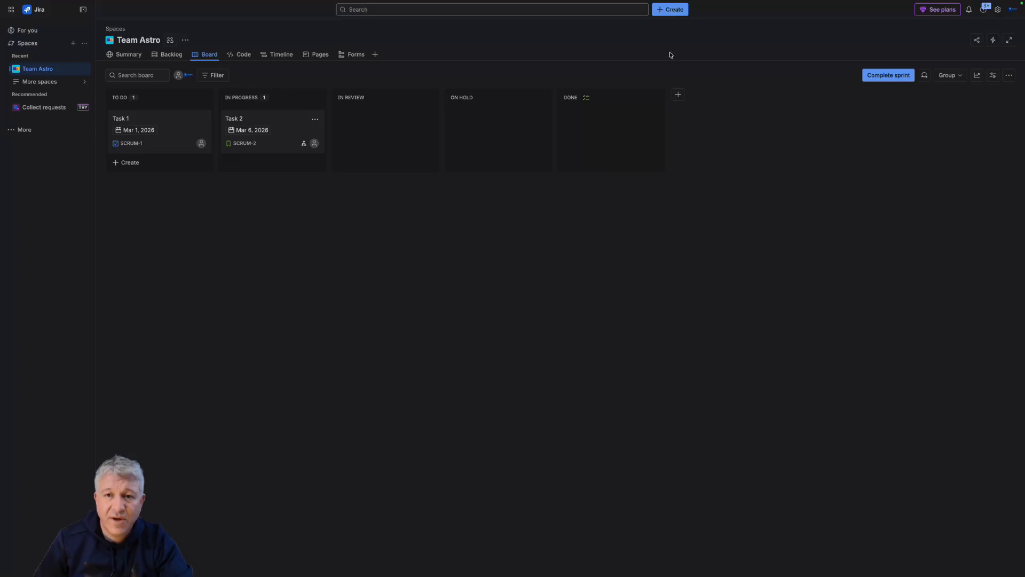
Start a new work item of type Story in the Team Astro space with the summary "My First Story"
click(675, 11)
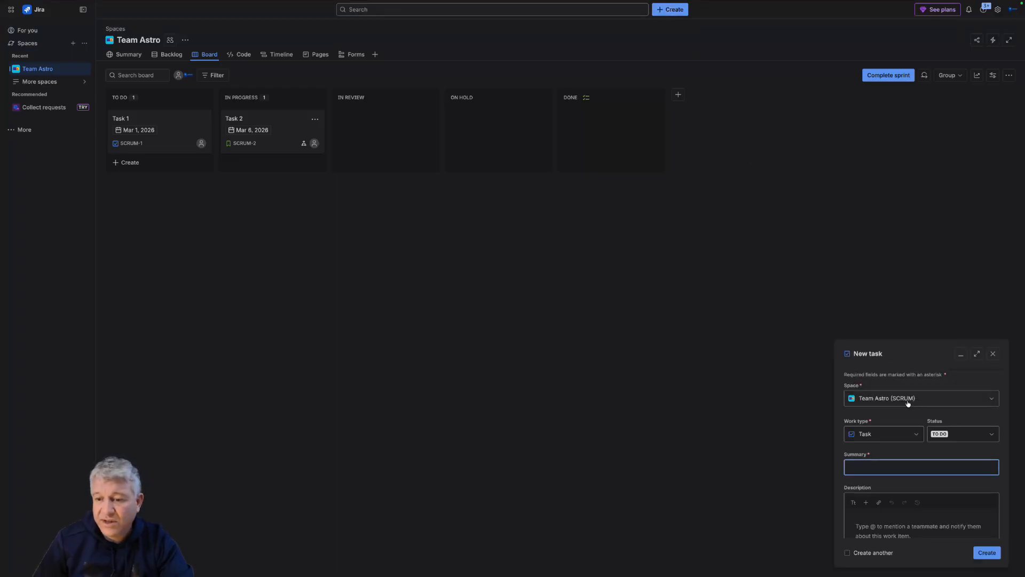
click(922, 435)
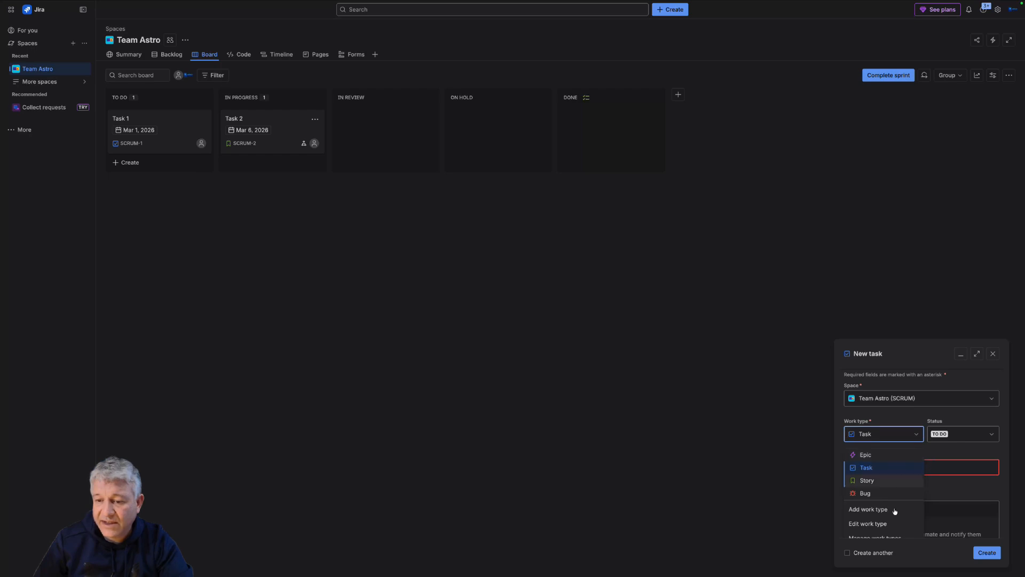
click(890, 482)
click(893, 467)
text(My F)
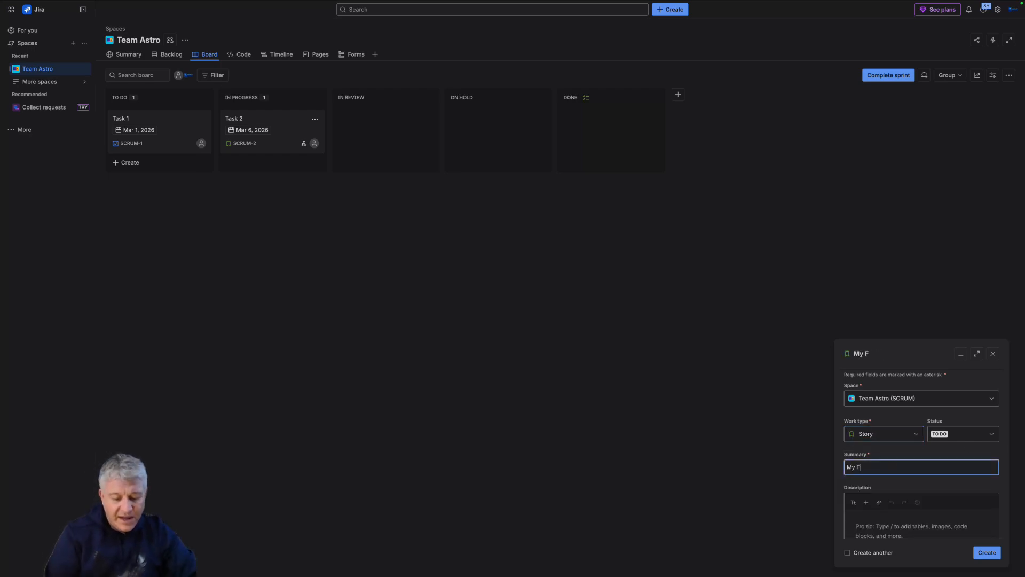
text(irst Story)
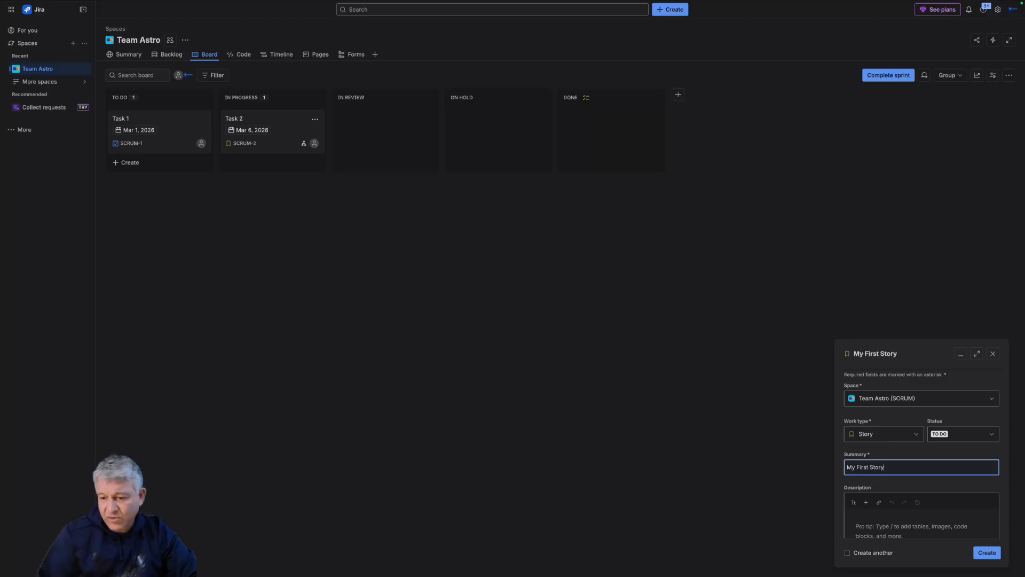
Enter "My first story - once upon a time" as the new story's description
scroll(895, 522, down, 1)
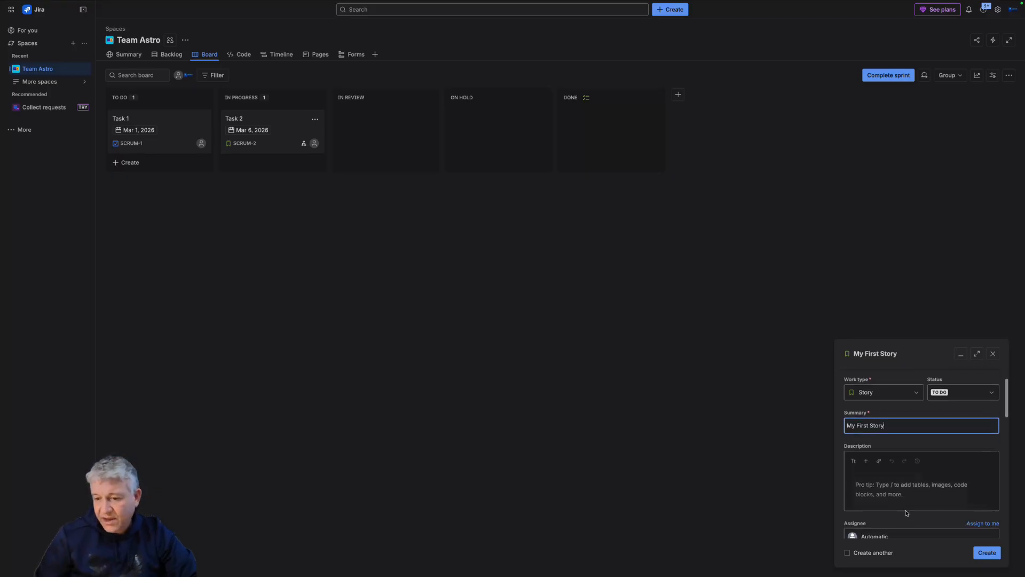
click(906, 472)
text(My first st)
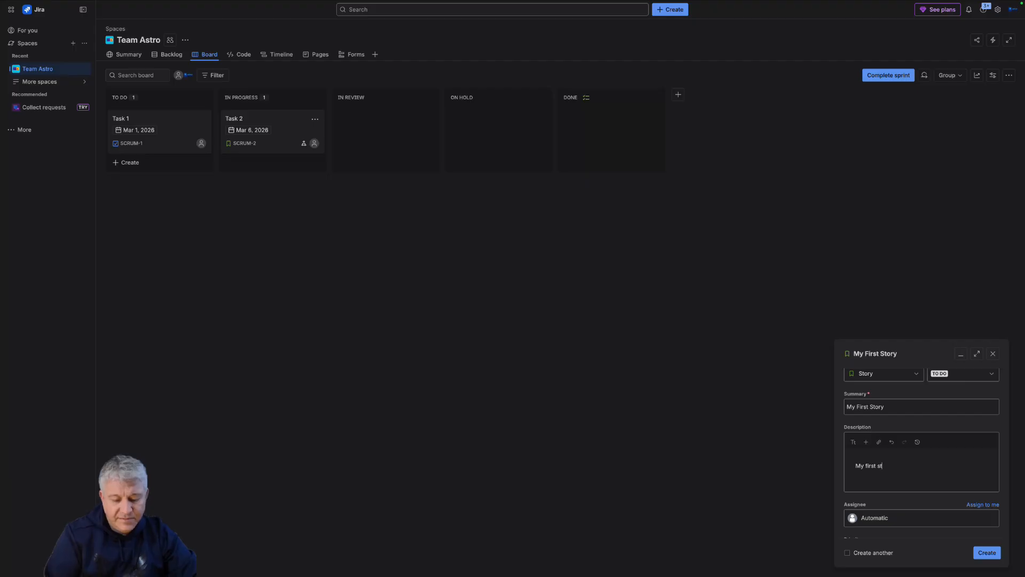
text(ory)
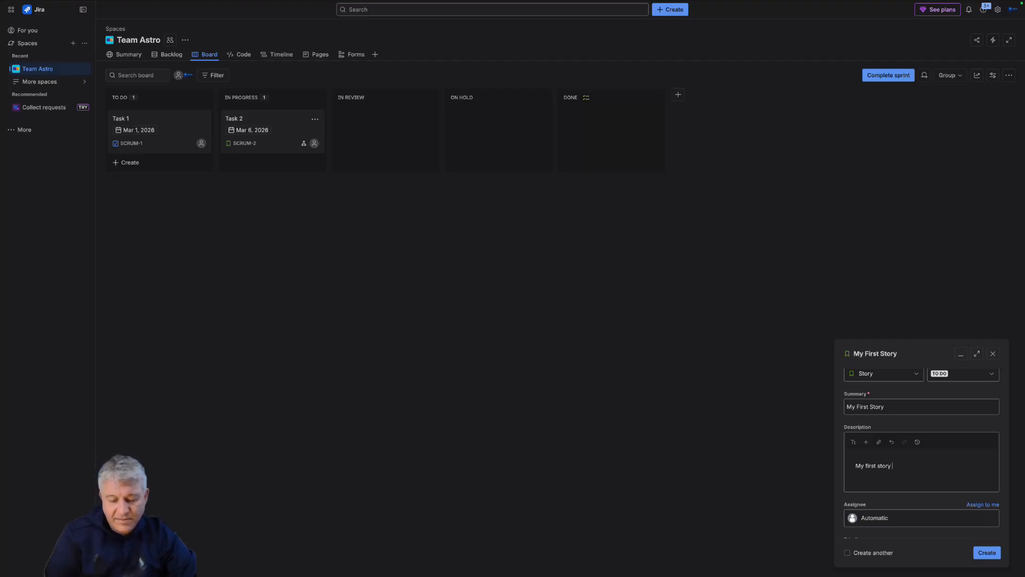
text( - once upon a time)
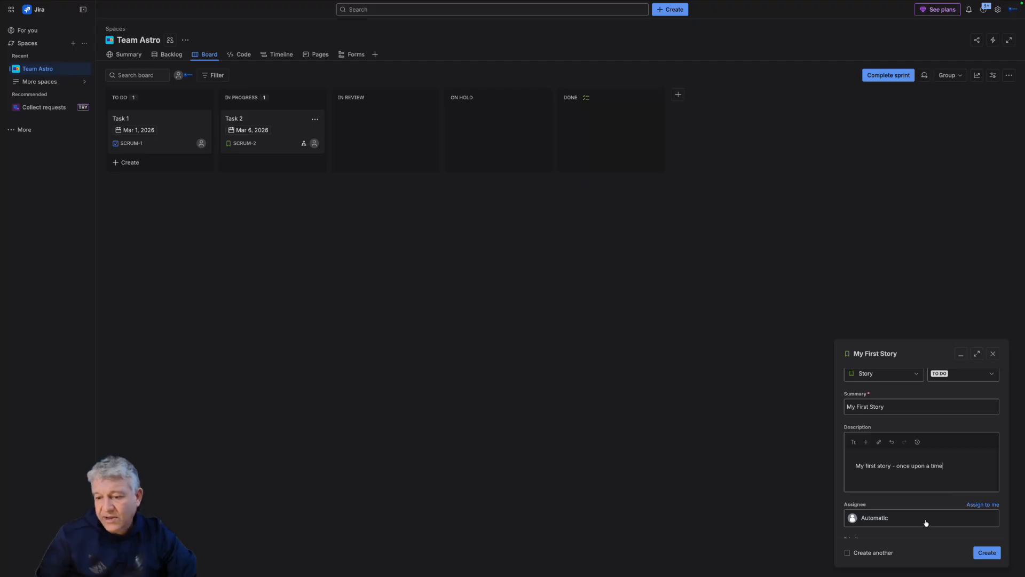
Assign the new story to yourself and set its priority to High
click(983, 504)
scroll(877, 434, down, 2)
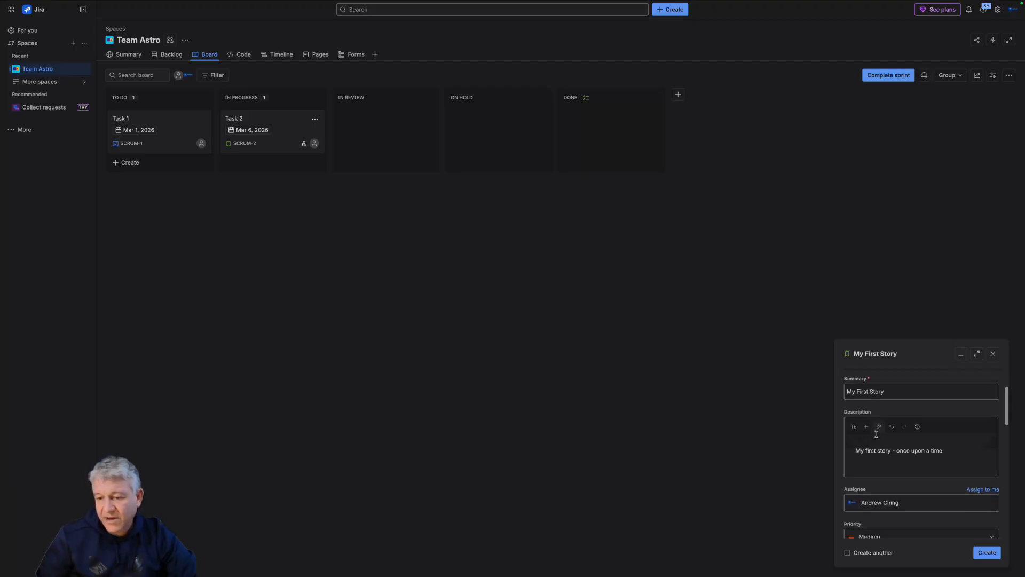
click(888, 462)
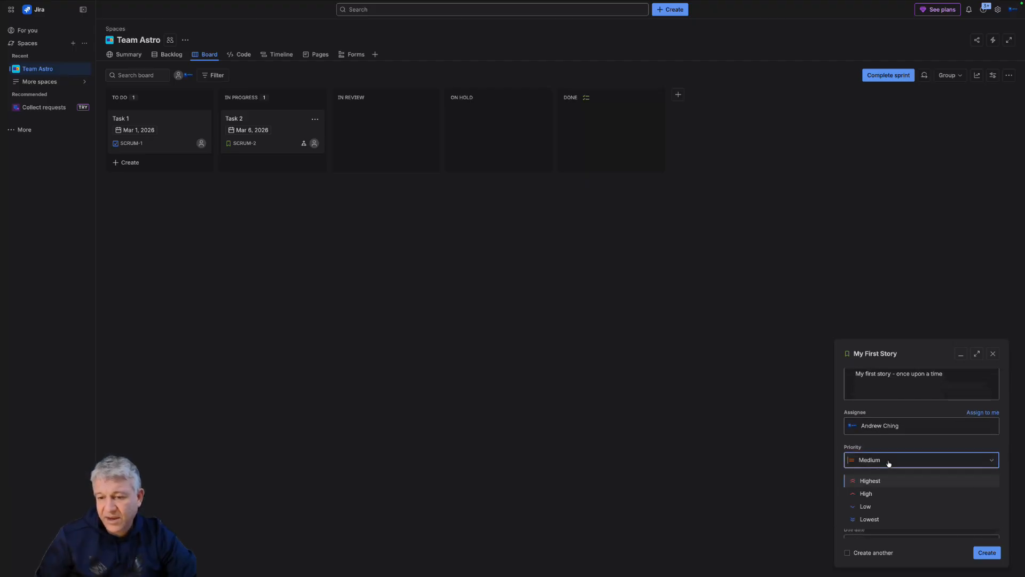
click(888, 493)
Review the story's remaining fields, create My First Story and open the Team Astro backlog
scroll(891, 488, down, 1)
scroll(881, 517, down, 2)
scroll(972, 450, down, 5)
scroll(956, 450, down, 6)
scroll(949, 474, up, 1)
scroll(947, 459, up, 10)
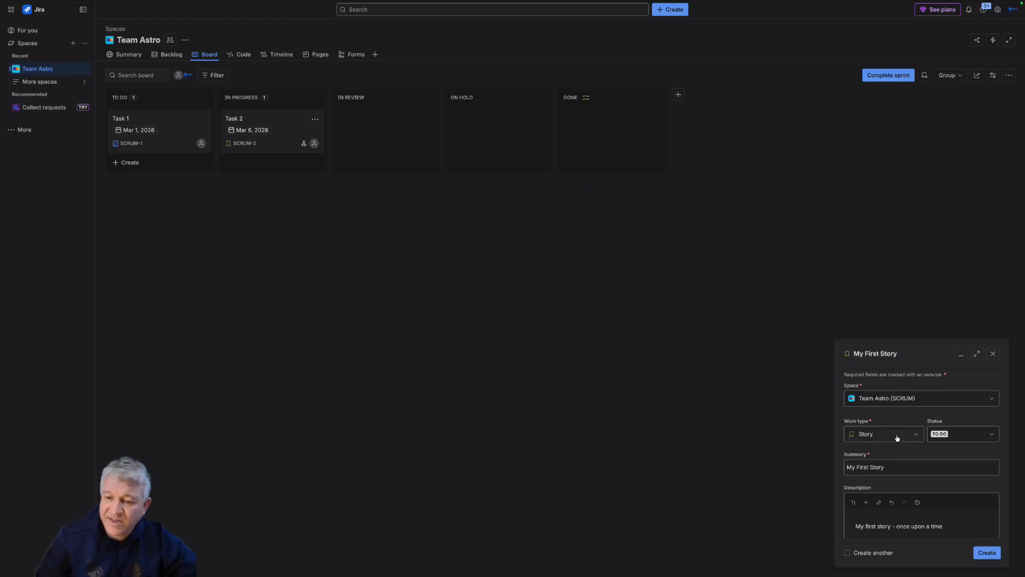
click(994, 555)
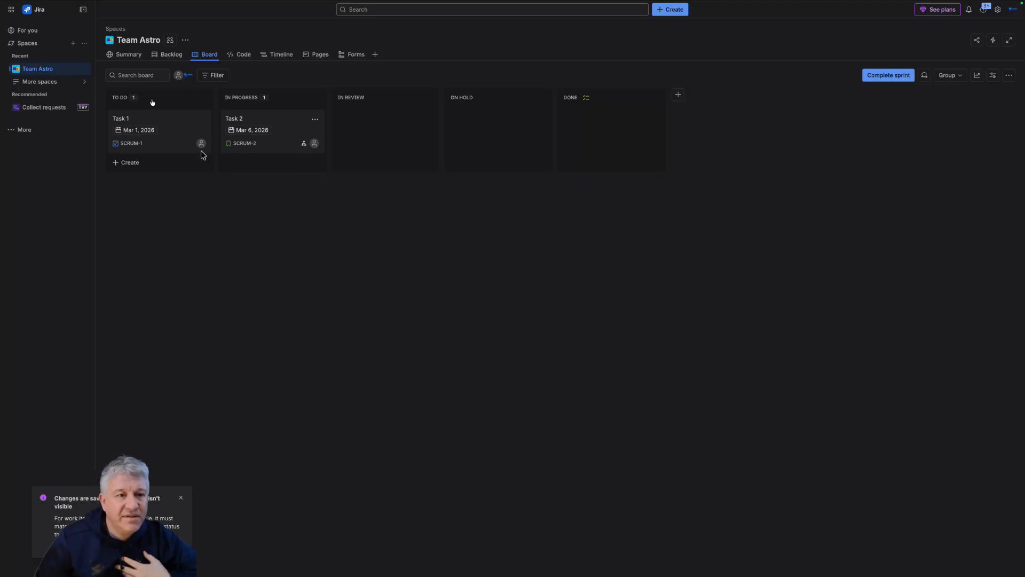
click(169, 53)
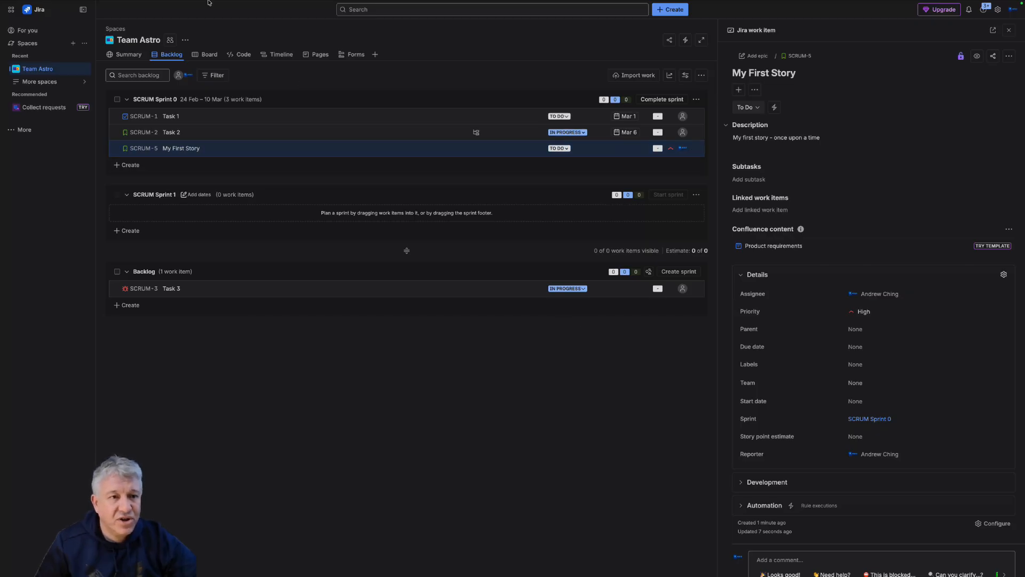
Create a second Story in Team Astro with "Story 2" as summary and description, assigned to yourself
click(680, 10)
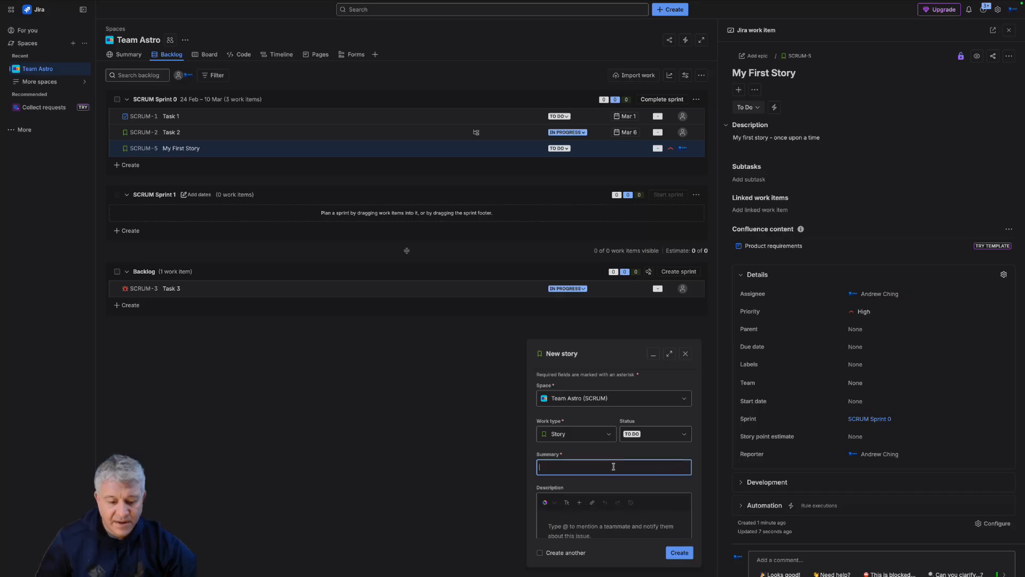
text(Story 2)
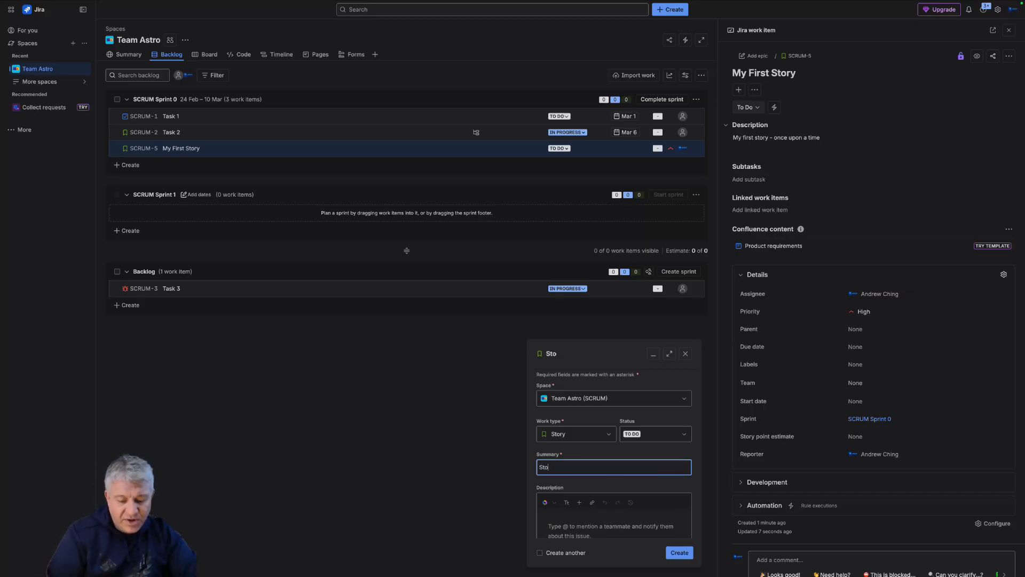
click(601, 522)
text(Story 2)
scroll(649, 523, down, 3)
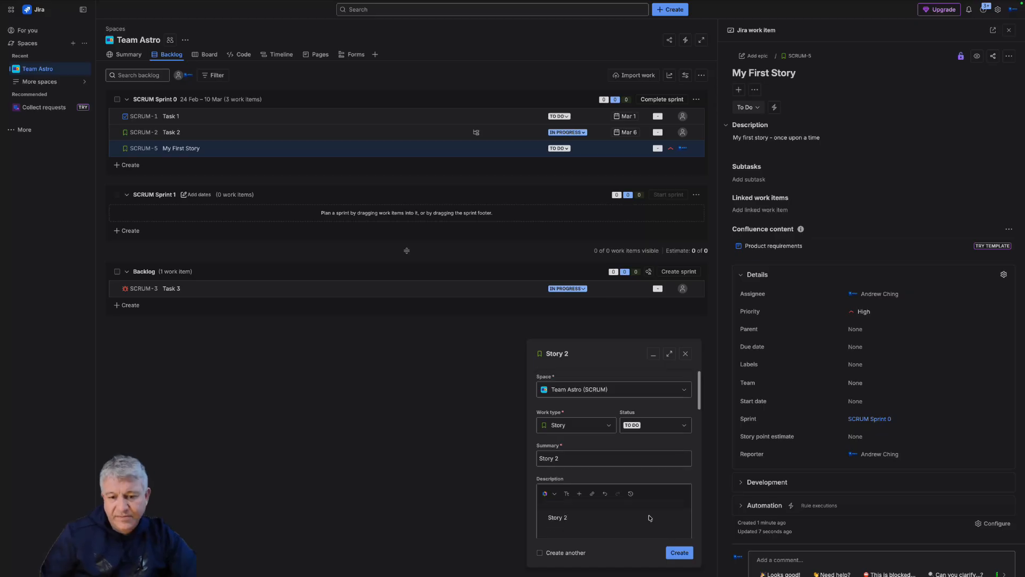
scroll(649, 523, up, 5)
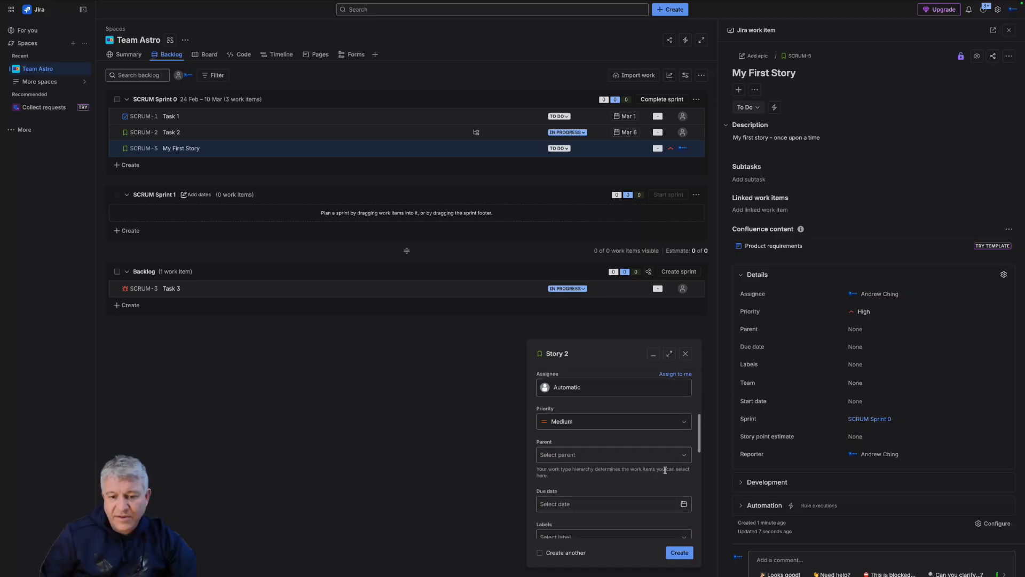
click(677, 514)
click(677, 554)
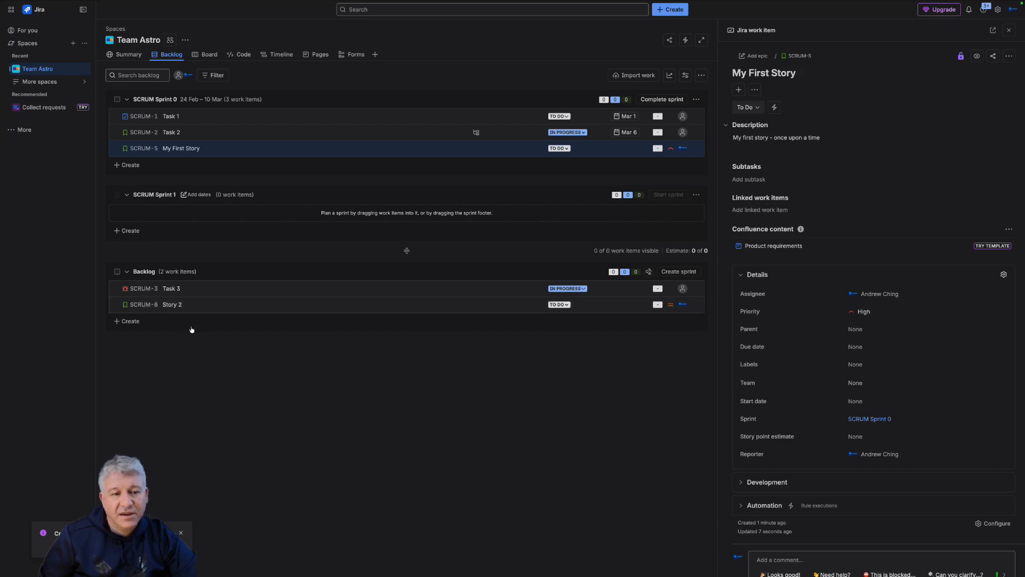
In the backlog, move Story 2 into SCRUM Sprint 0 and My First Story into SCRUM Sprint 1, confirming the sprint scope changes
click(206, 54)
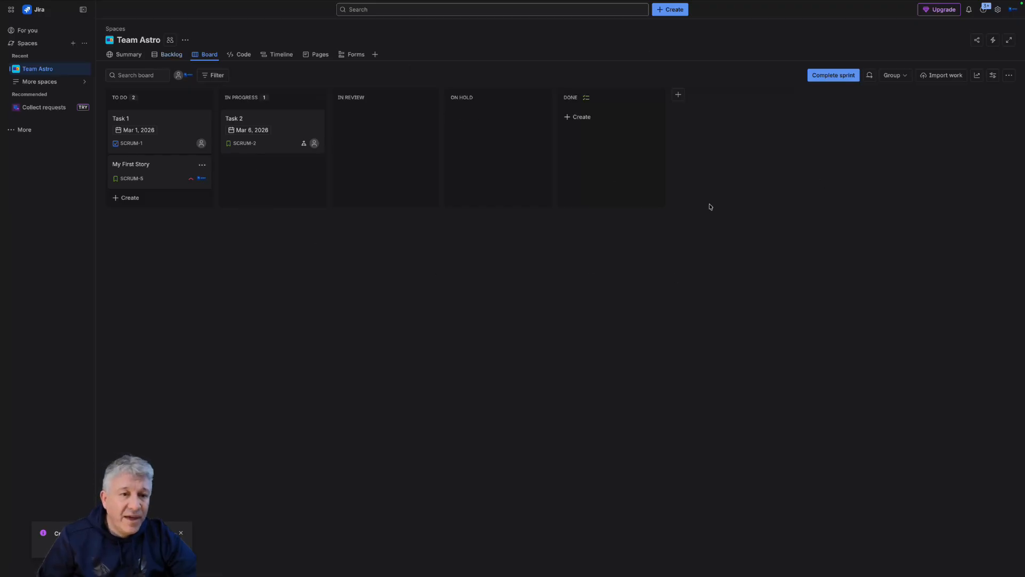
click(172, 54)
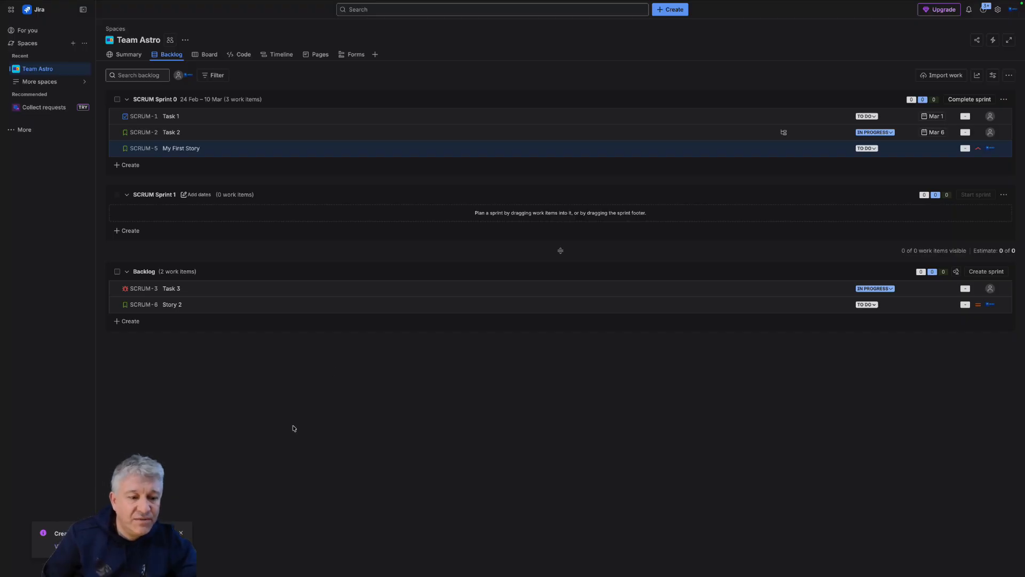
drag(305, 309, 346, 176)
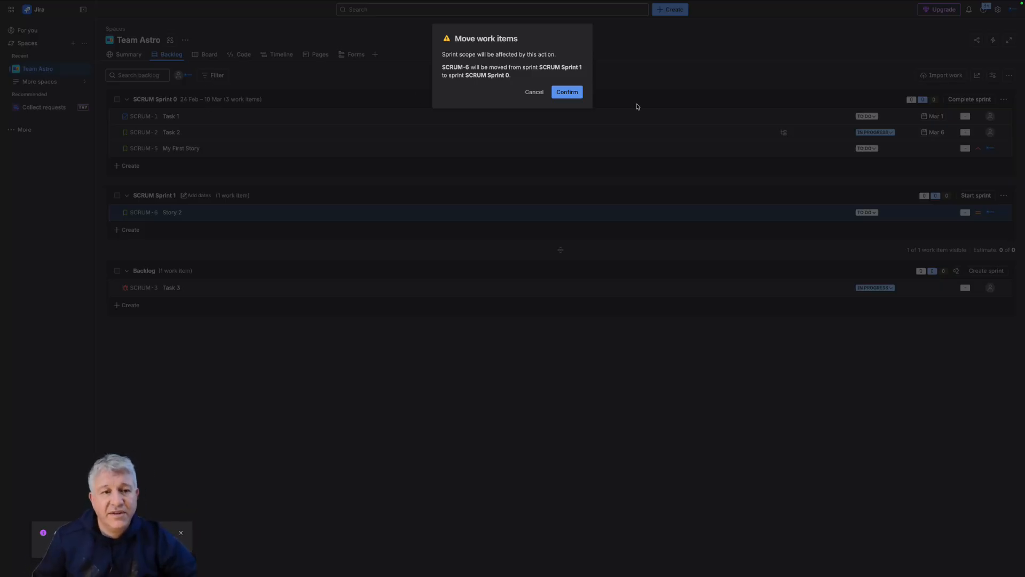
click(567, 91)
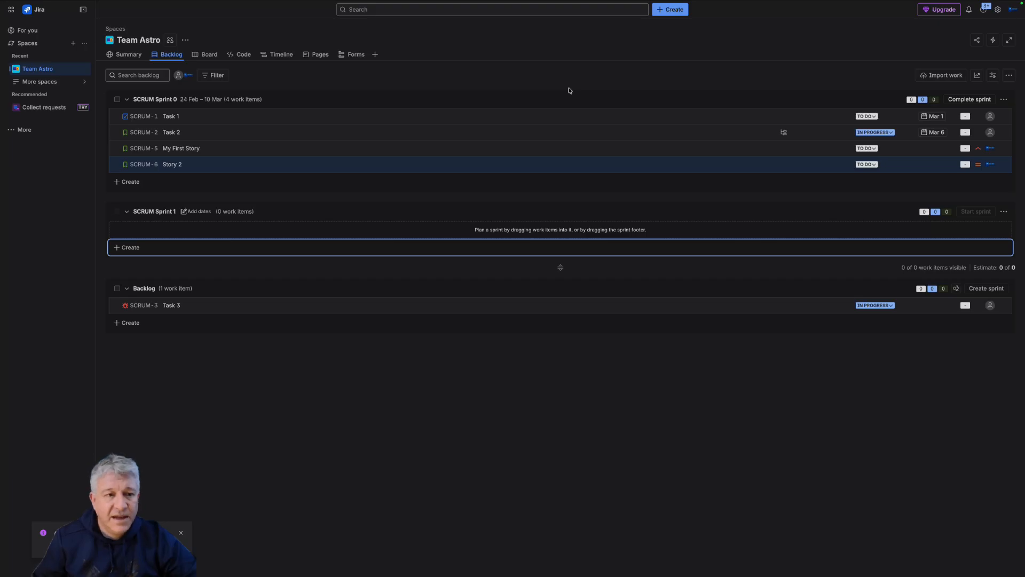
drag(229, 149, 282, 241)
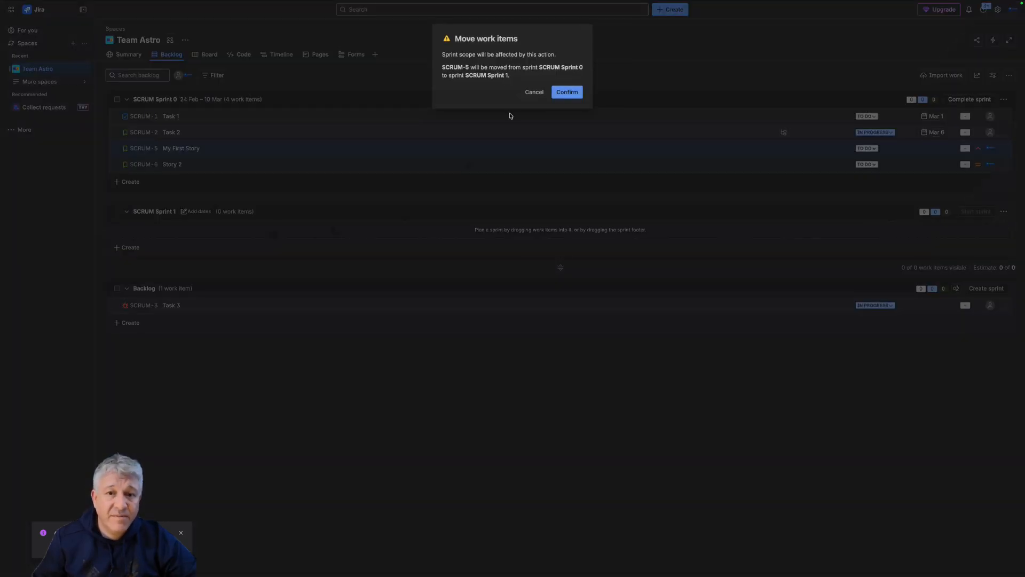
click(568, 92)
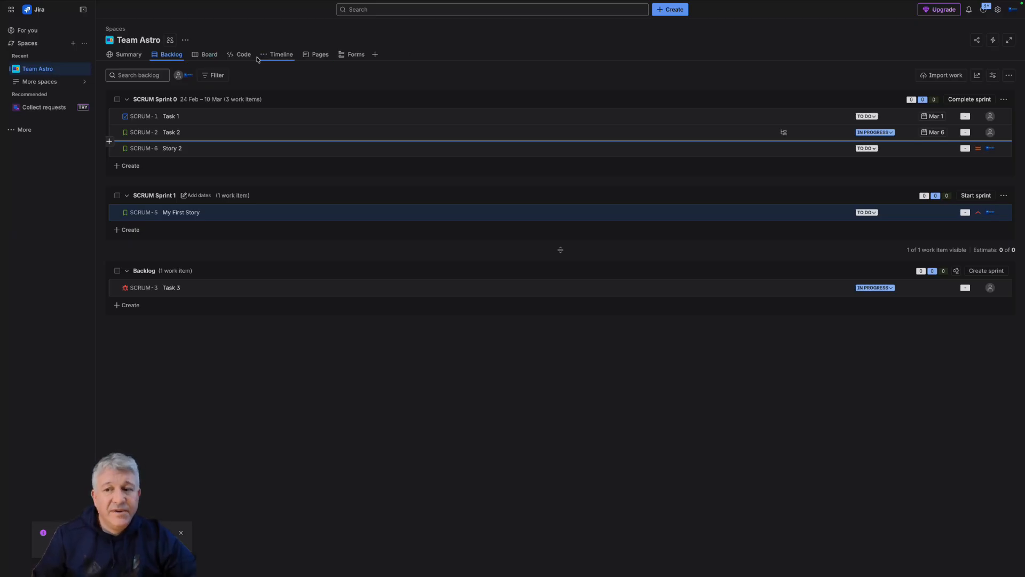
View the Team Astro summary page, and return to the backlog to look at its inline work item entry
click(127, 56)
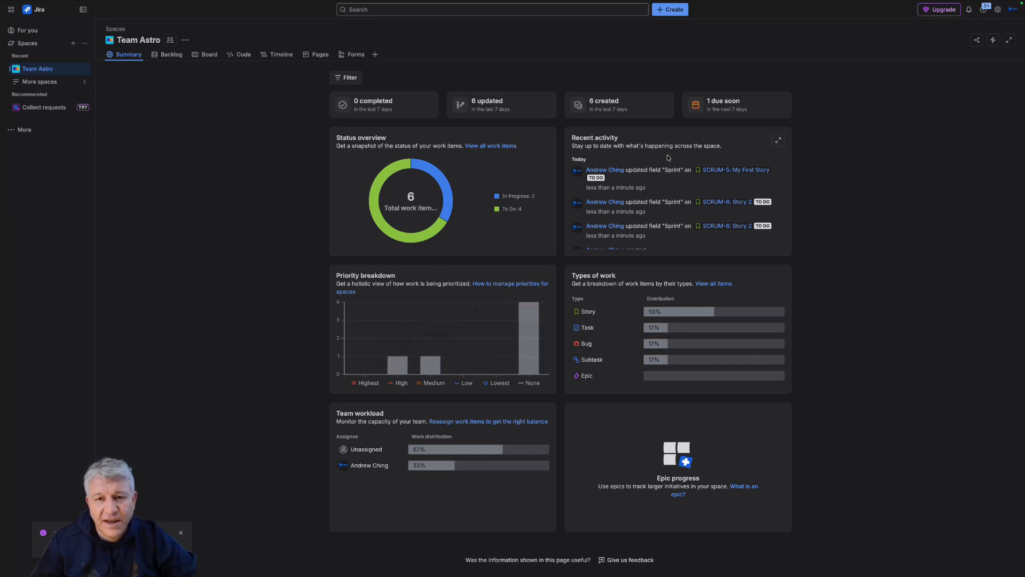
click(170, 54)
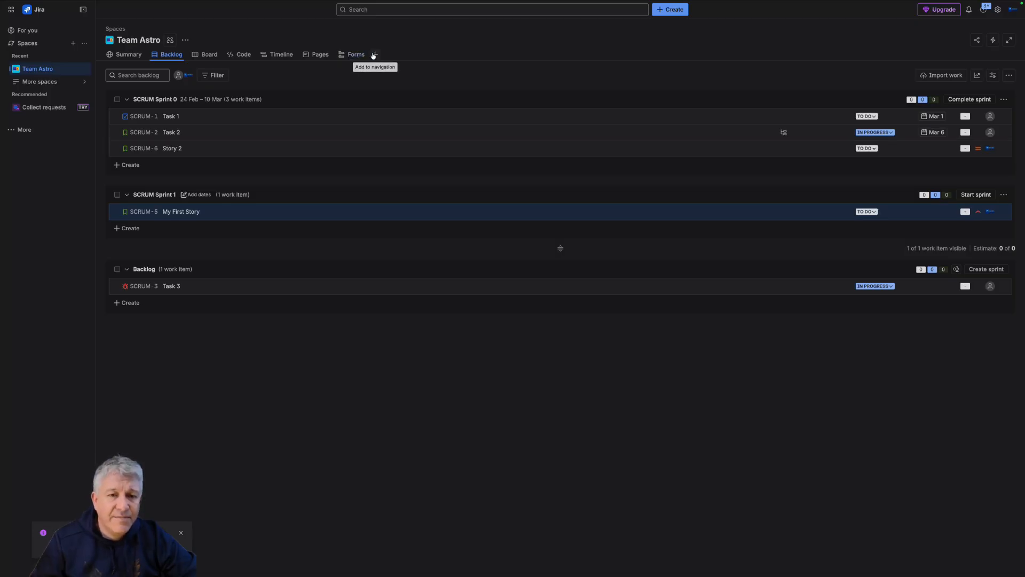
click(127, 302)
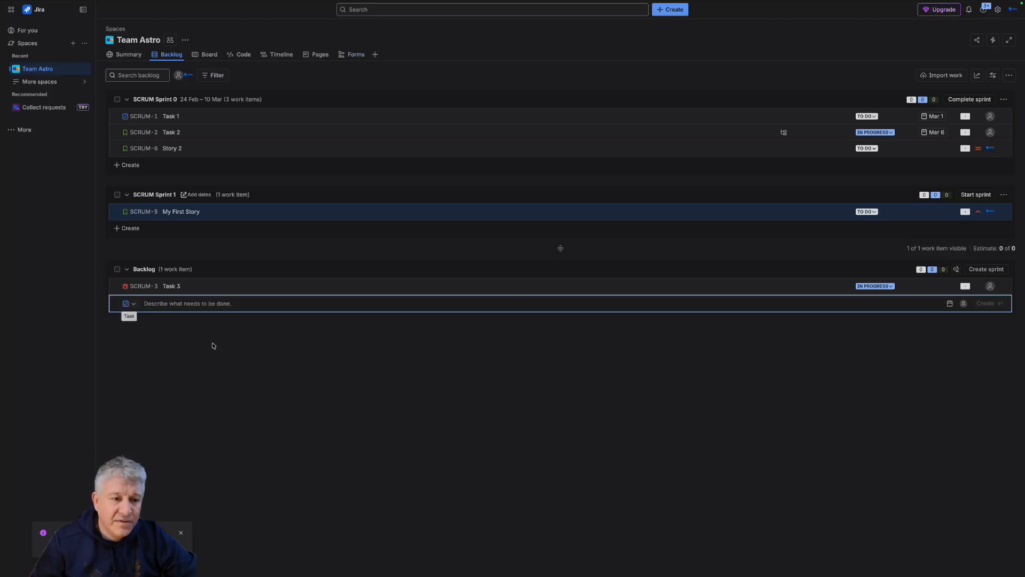
click(373, 422)
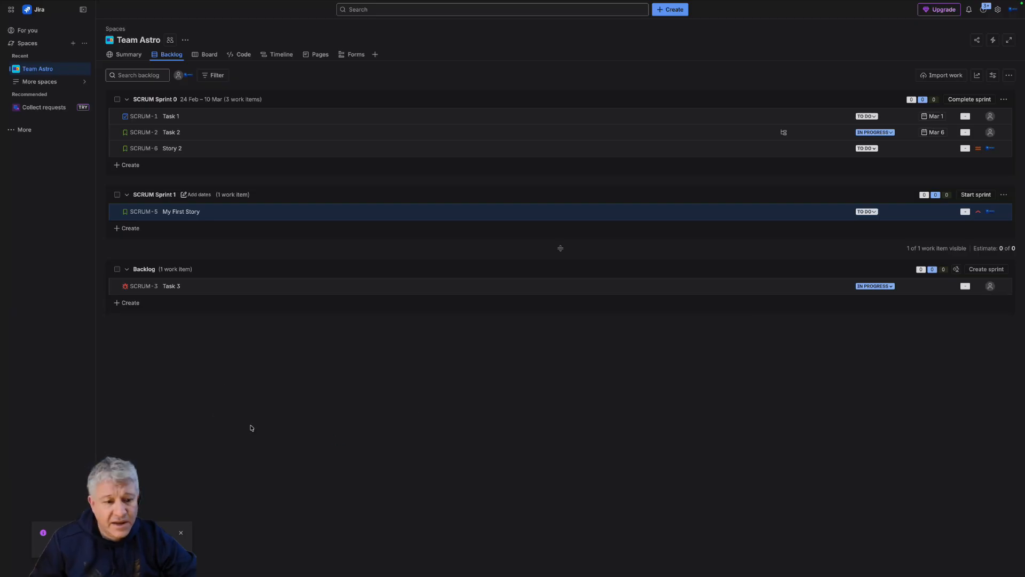
Dismiss the leftover notification and add two more empty sprints from the backlog section
click(180, 534)
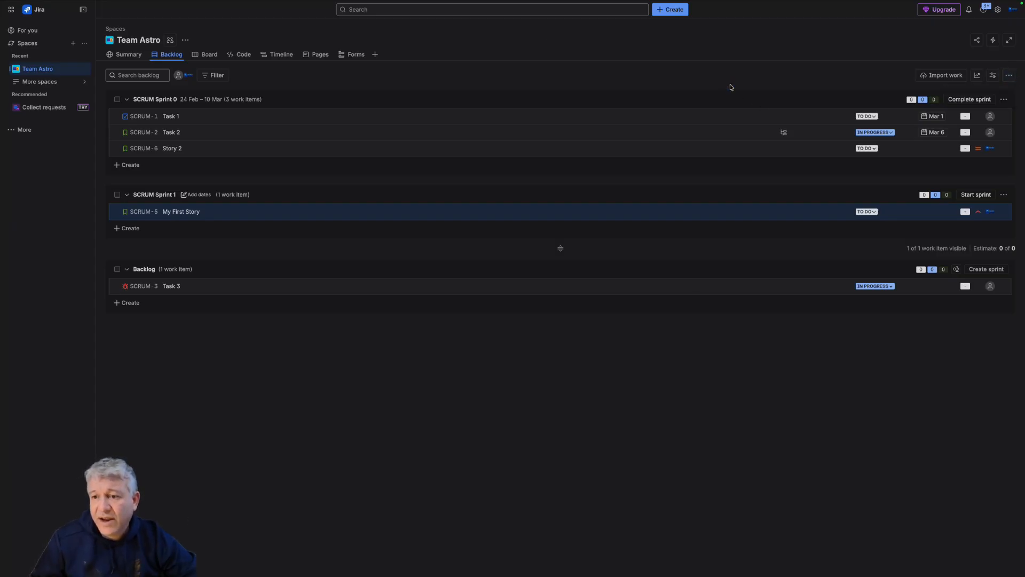
click(999, 270)
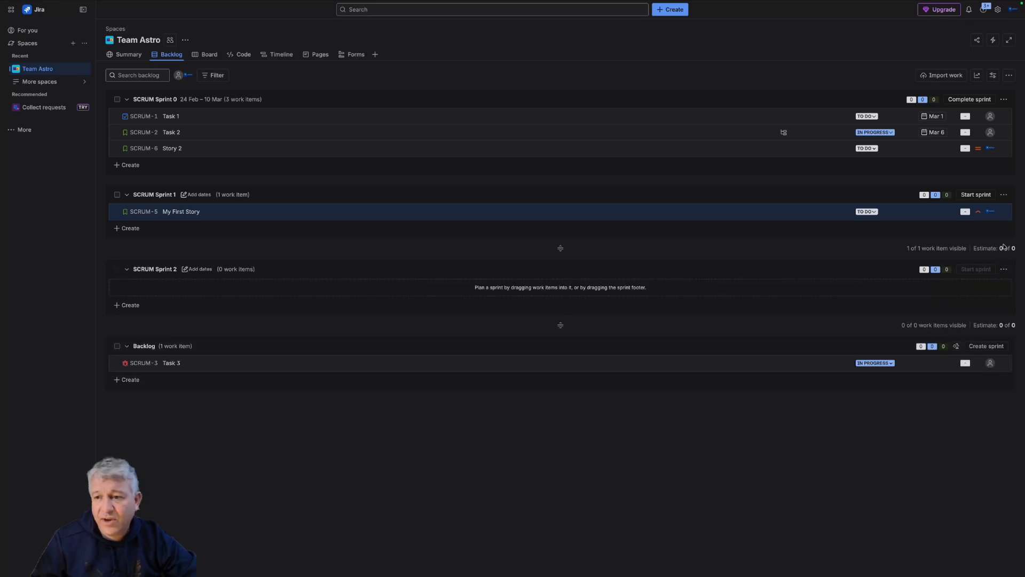
click(985, 347)
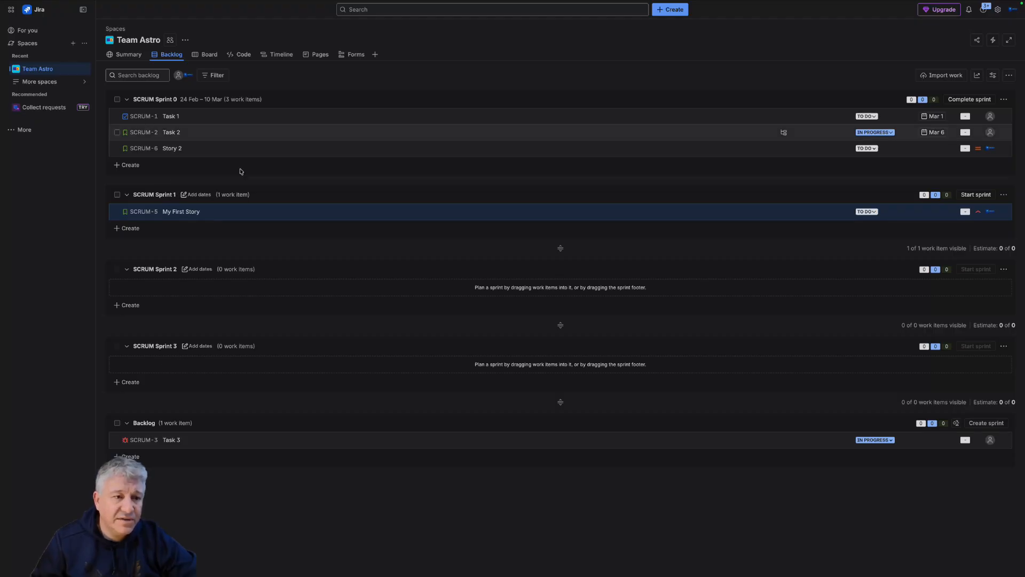
In the backlog, move Task 2 into SCRUM Sprint 3, confirming the scope change, and move My First Story into SCRUM Sprint 2
drag(154, 210, 201, 288)
drag(169, 132, 169, 373)
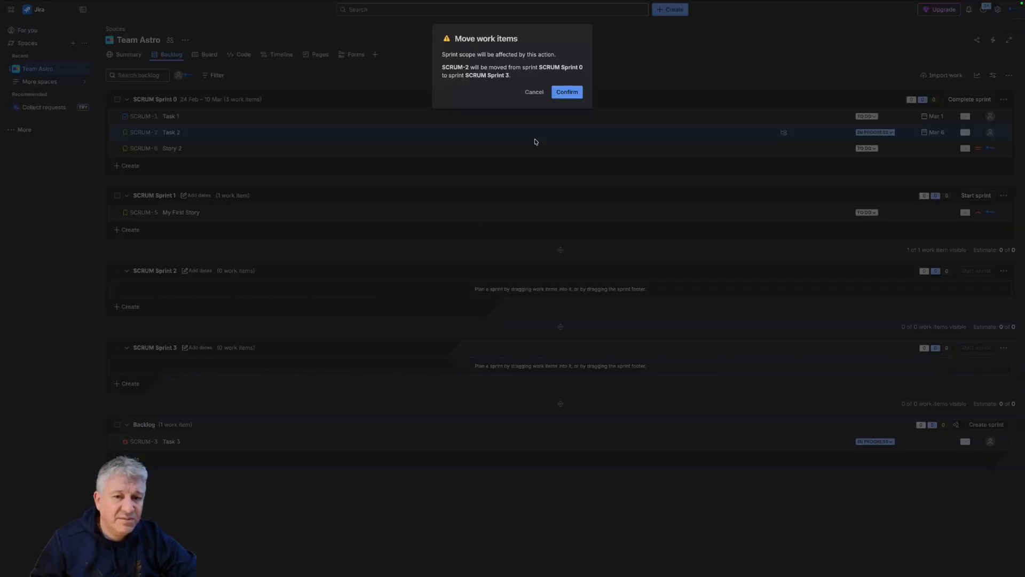
click(567, 92)
drag(259, 197, 283, 275)
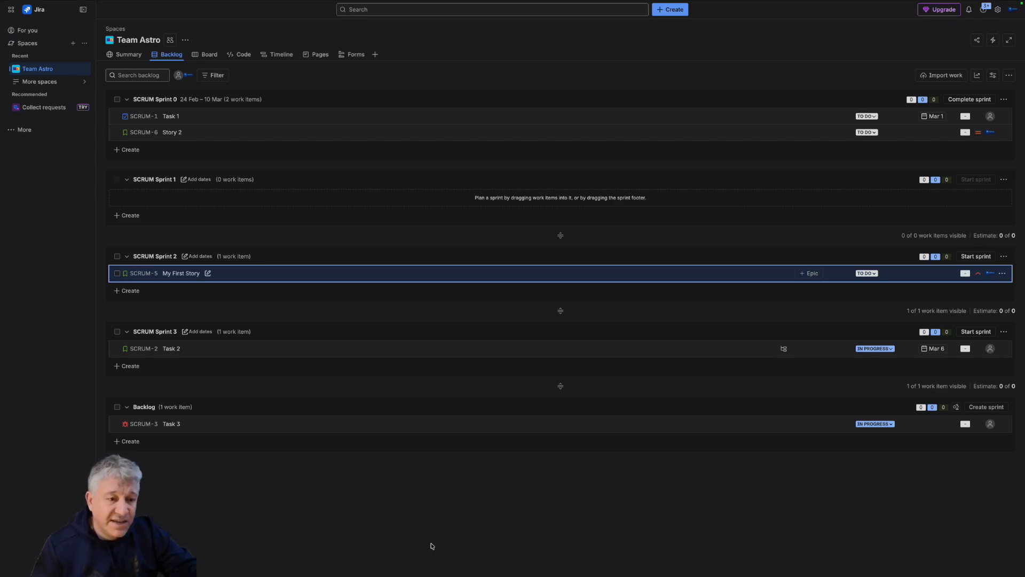
click(123, 204)
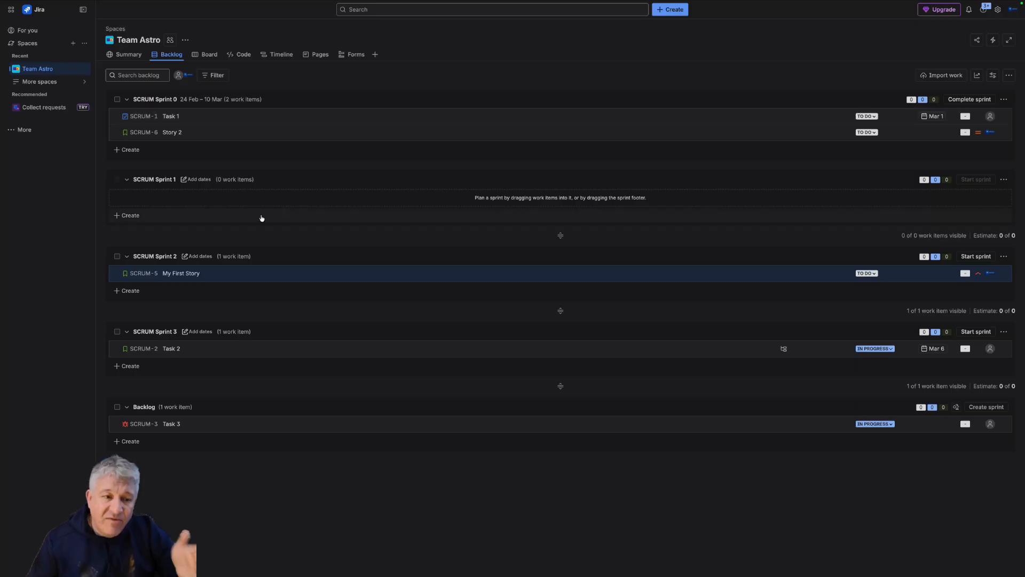
Open My First Story's details and save the comment "I need more information before I can start" on it
click(182, 273)
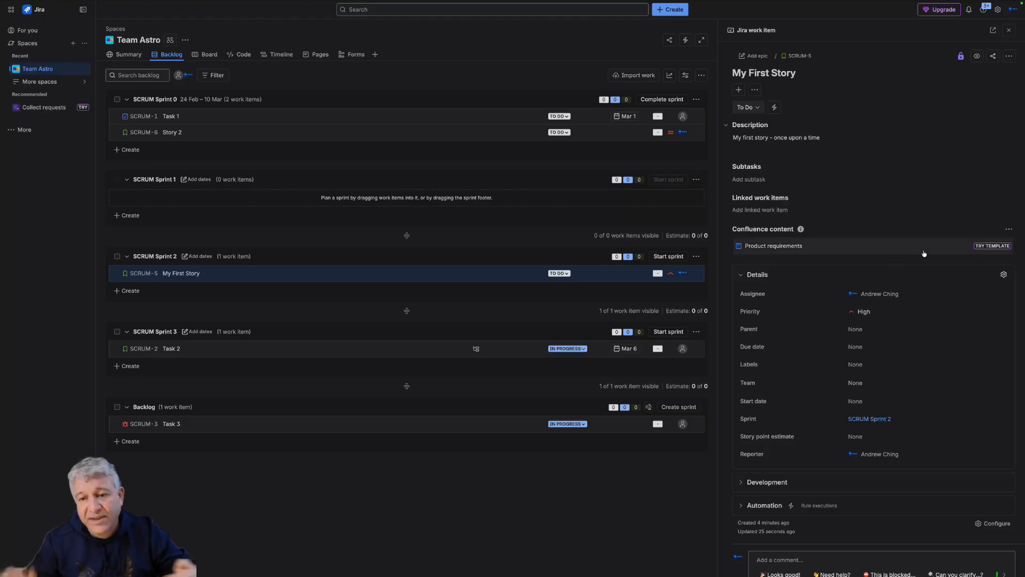
click(812, 137)
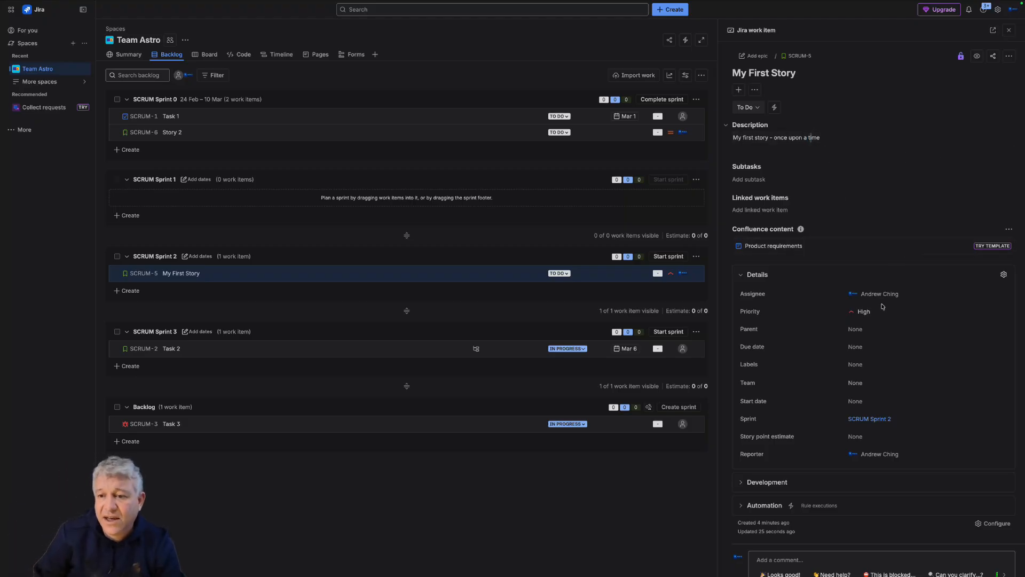
scroll(890, 399, down, 1)
scroll(890, 399, down, 1)
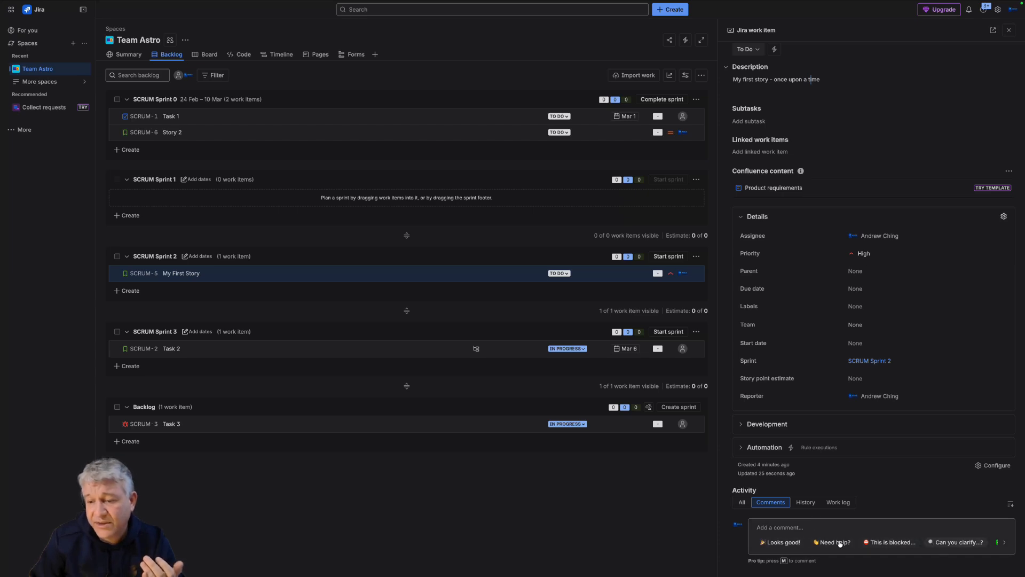
click(831, 526)
text(Th)
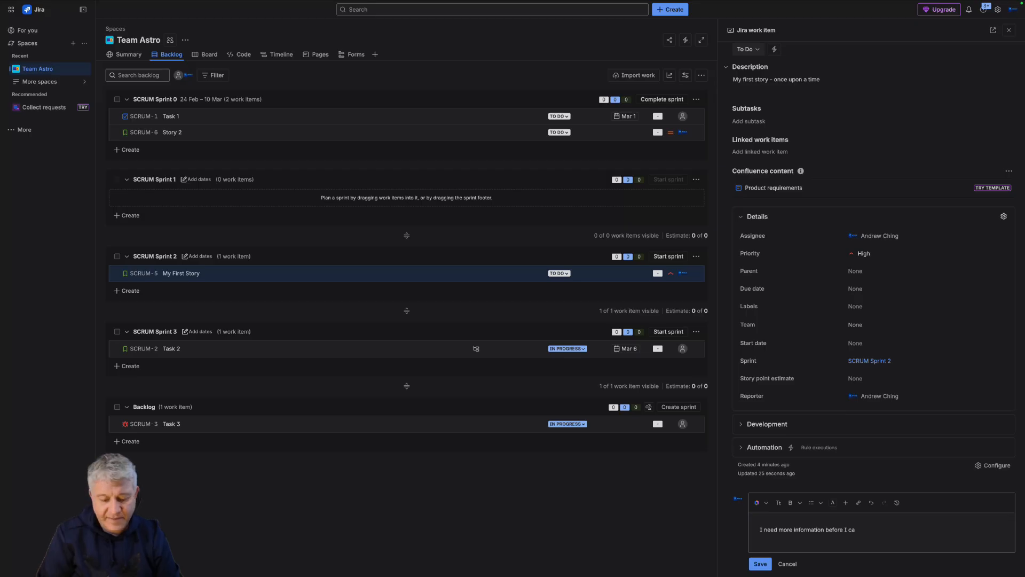
key(Return)
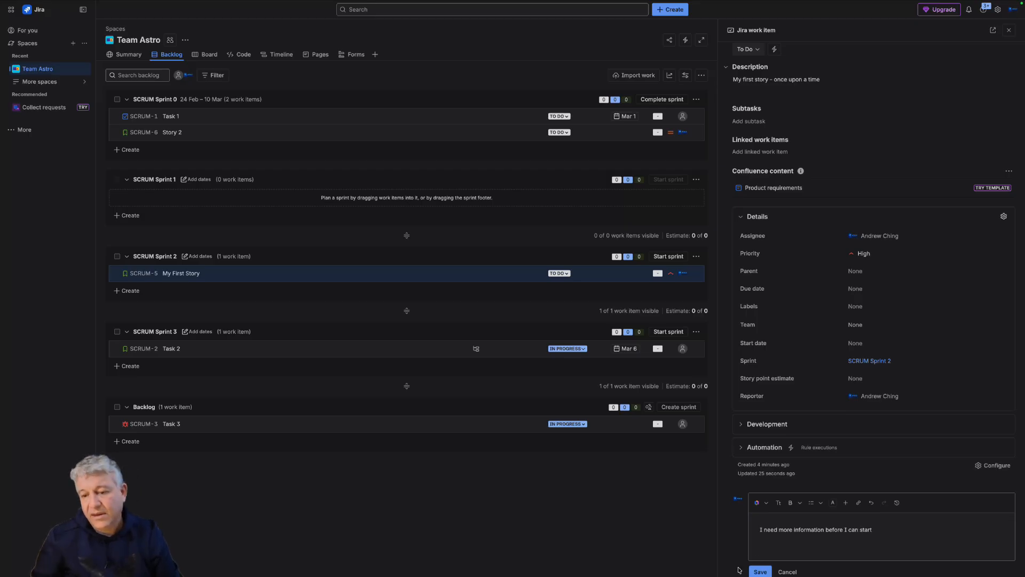
click(760, 572)
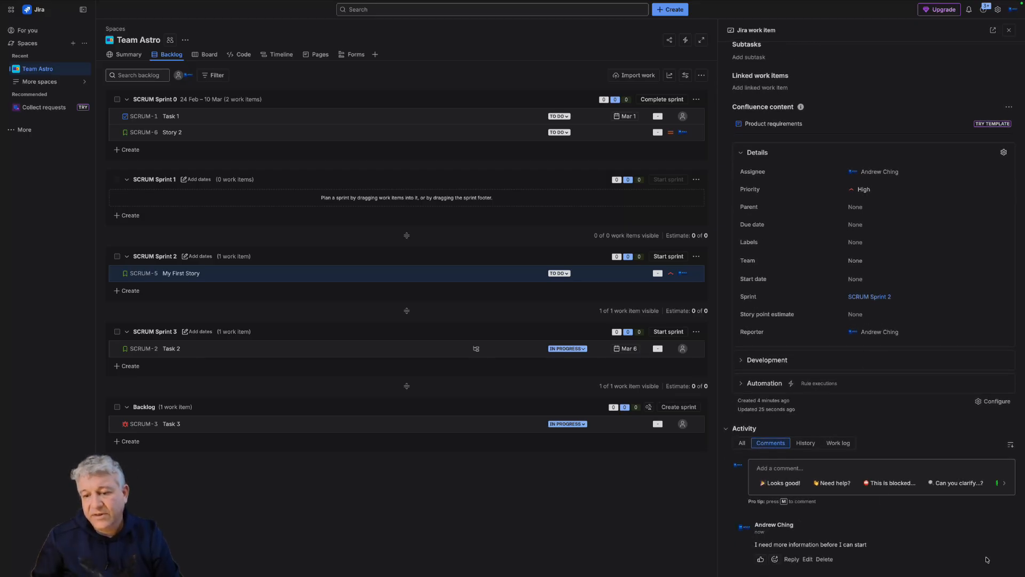
scroll(879, 493, down, 1)
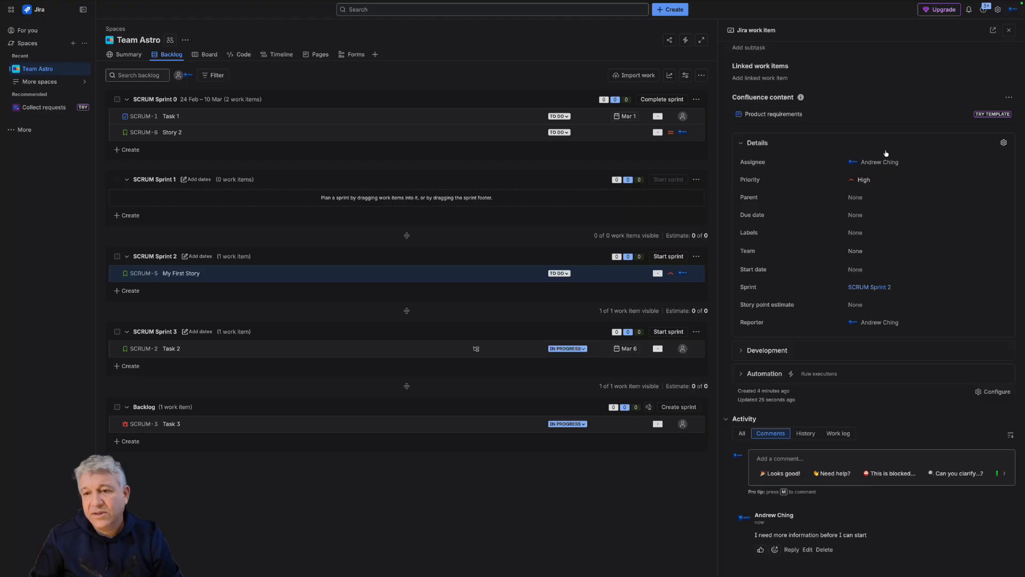
Examine the status options and workflow diagram of My First Story, and close the diagram without editing it
scroll(908, 210, up, 5)
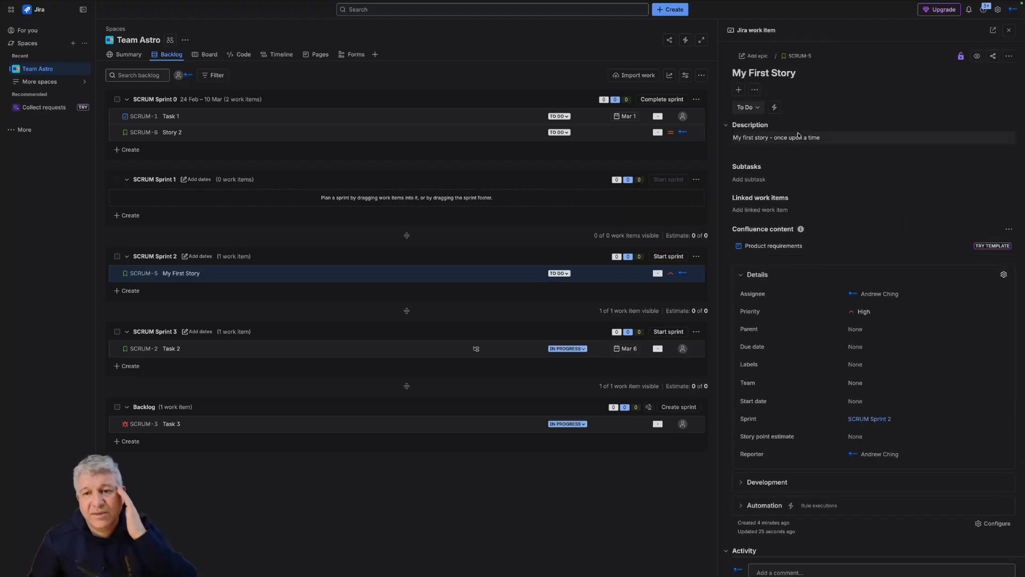
click(756, 108)
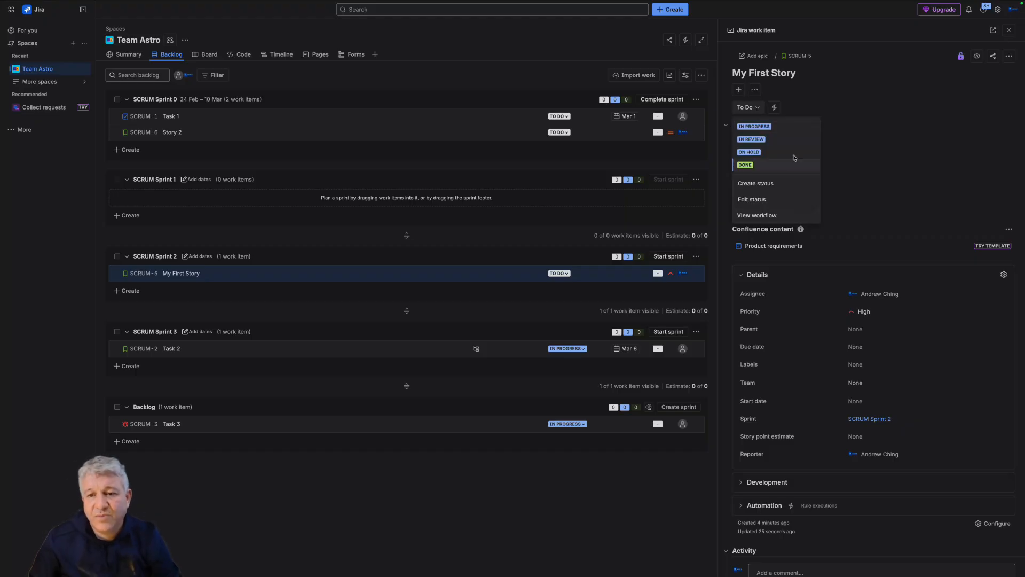
click(781, 215)
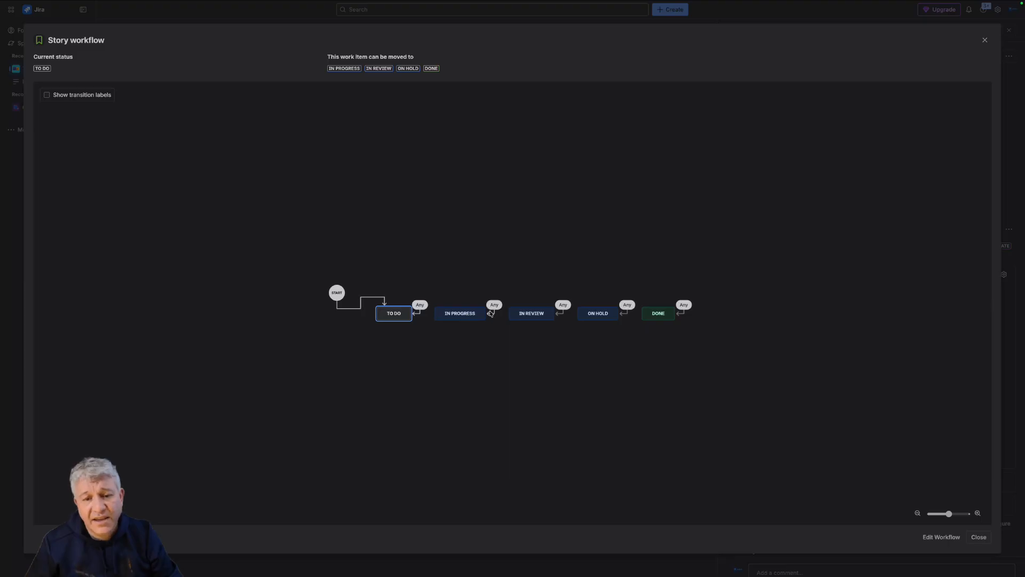
scroll(411, 323, right, 1)
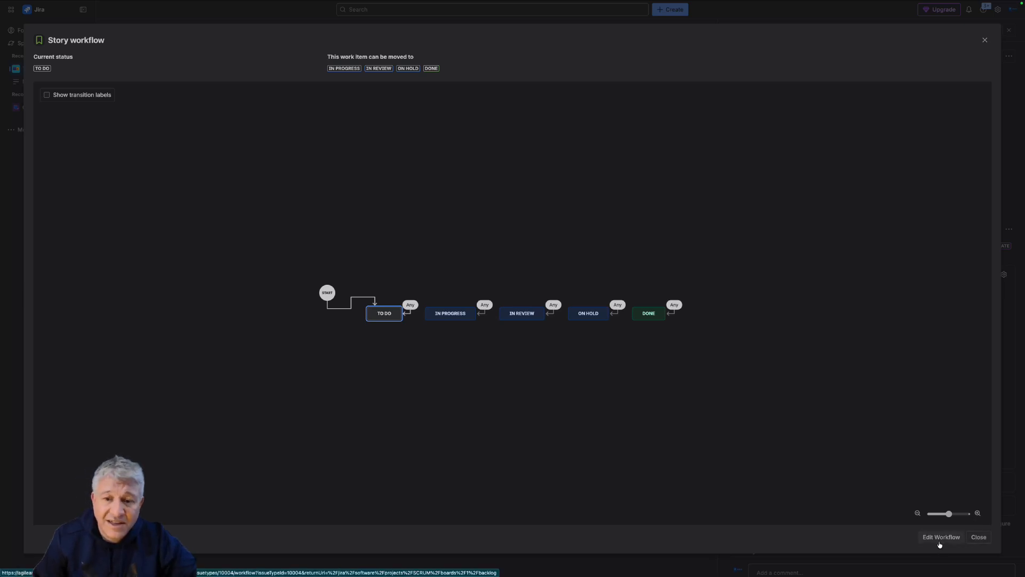
click(978, 538)
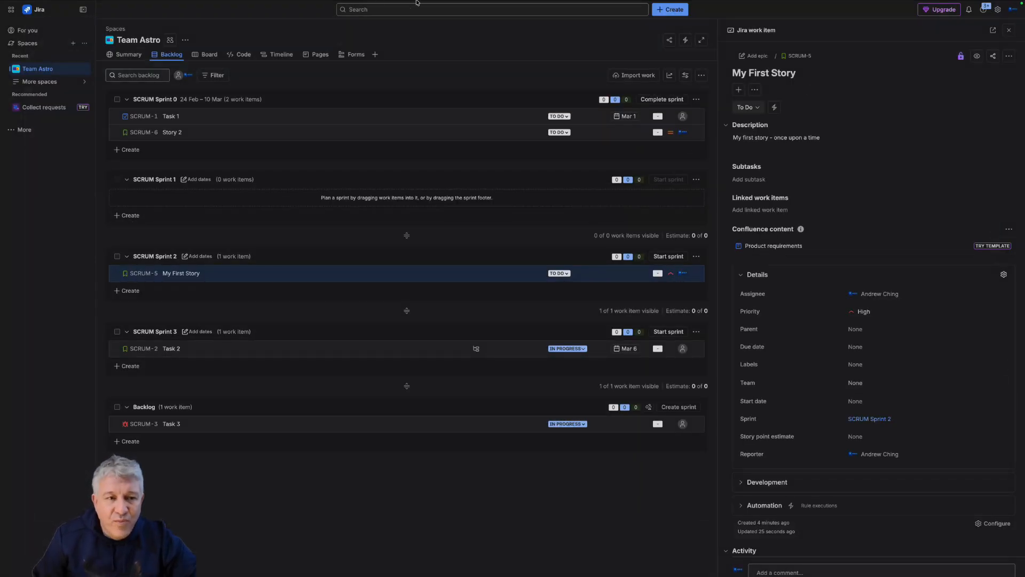
Browse the space templates for Personal, Human resources, Marketing and Product management, and leave without creating a space
click(73, 44)
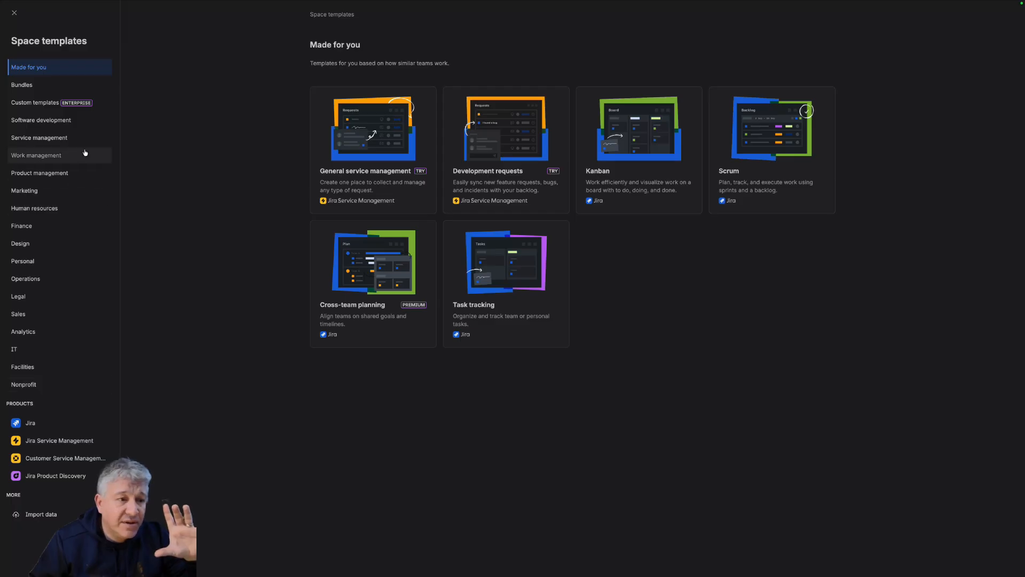
click(29, 263)
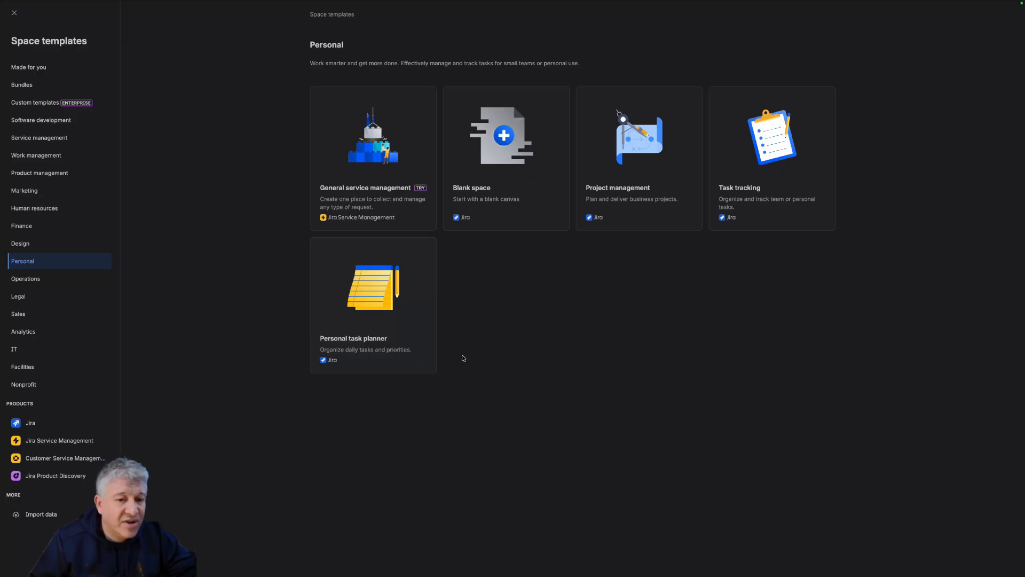
click(54, 207)
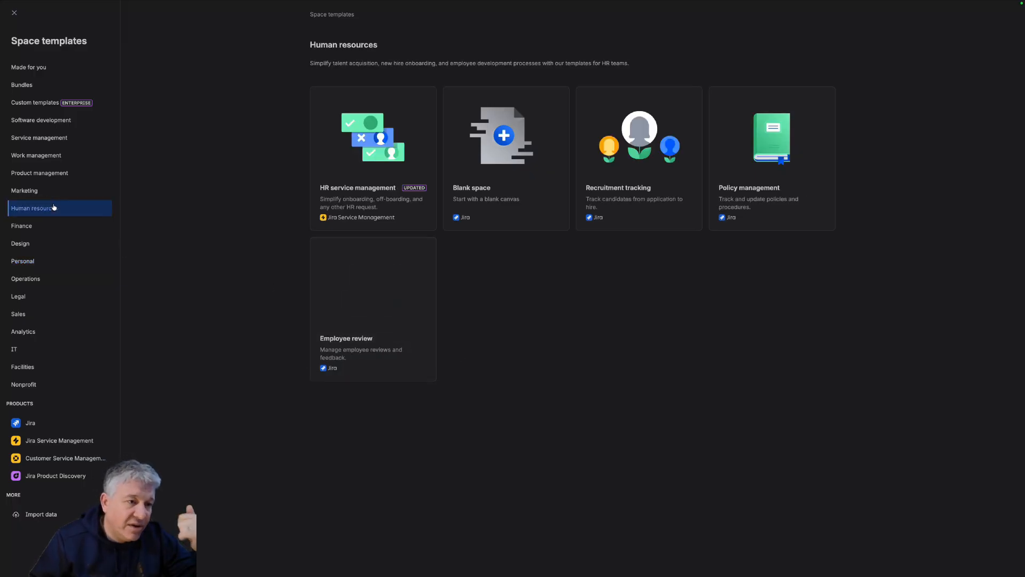
click(46, 190)
click(42, 173)
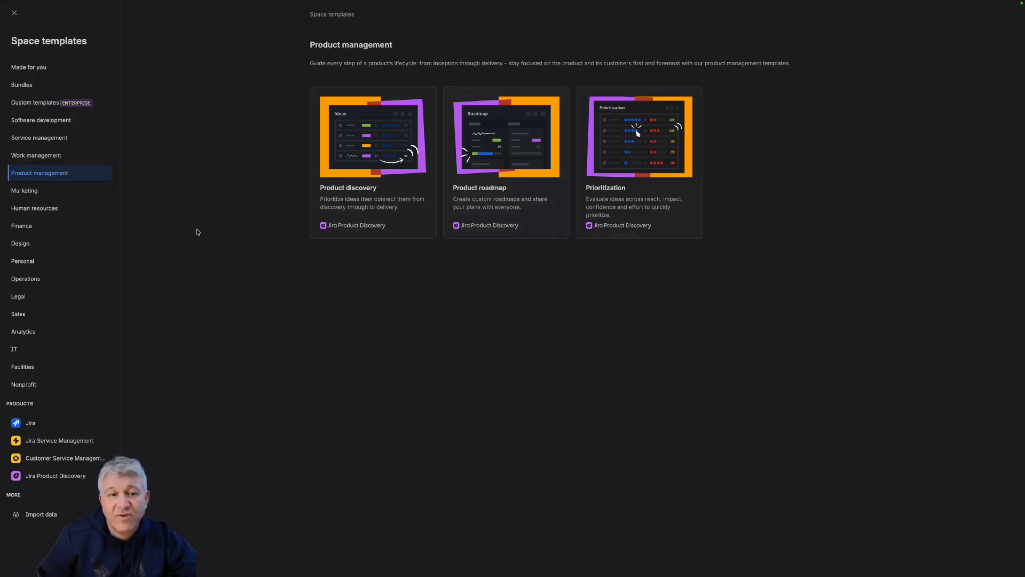
click(14, 13)
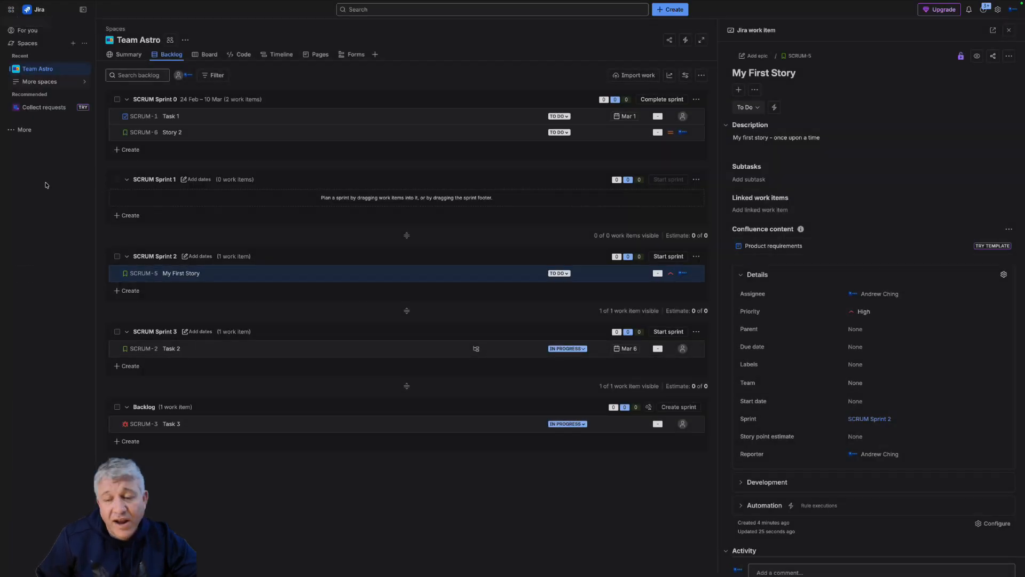
View the Team Astro board and the options for the Timeline view, and return to the backlog
click(194, 55)
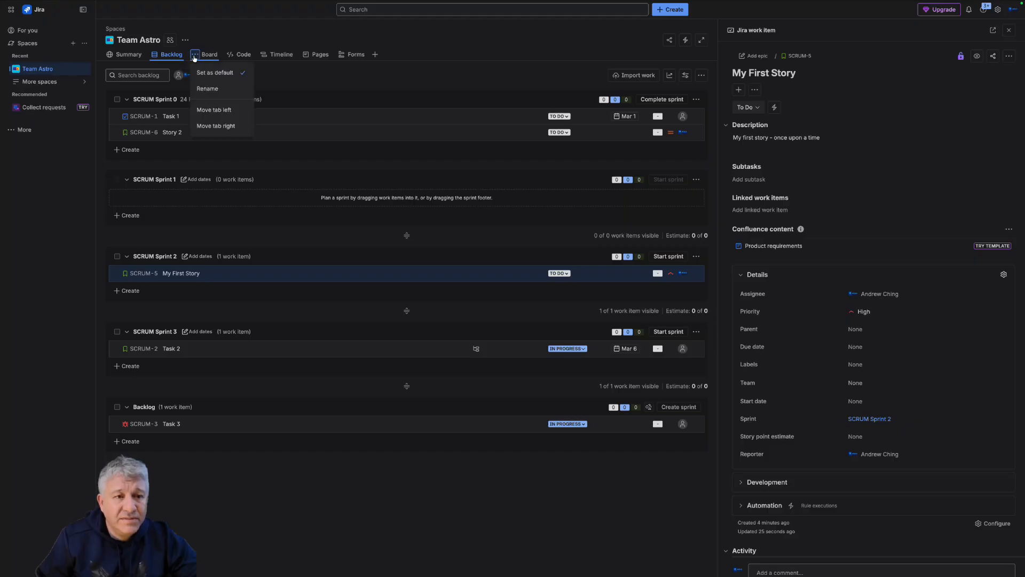
click(210, 54)
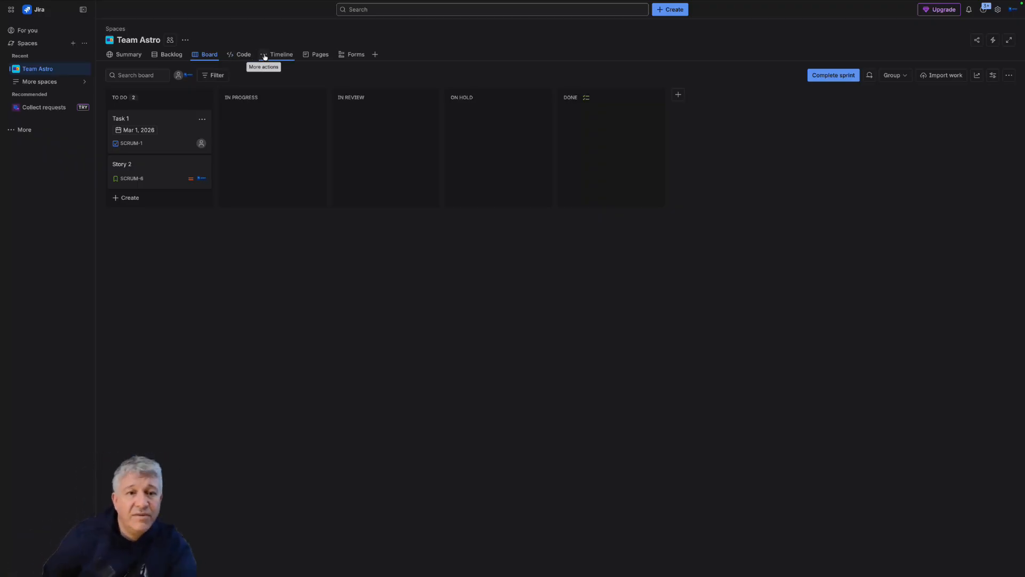
click(265, 55)
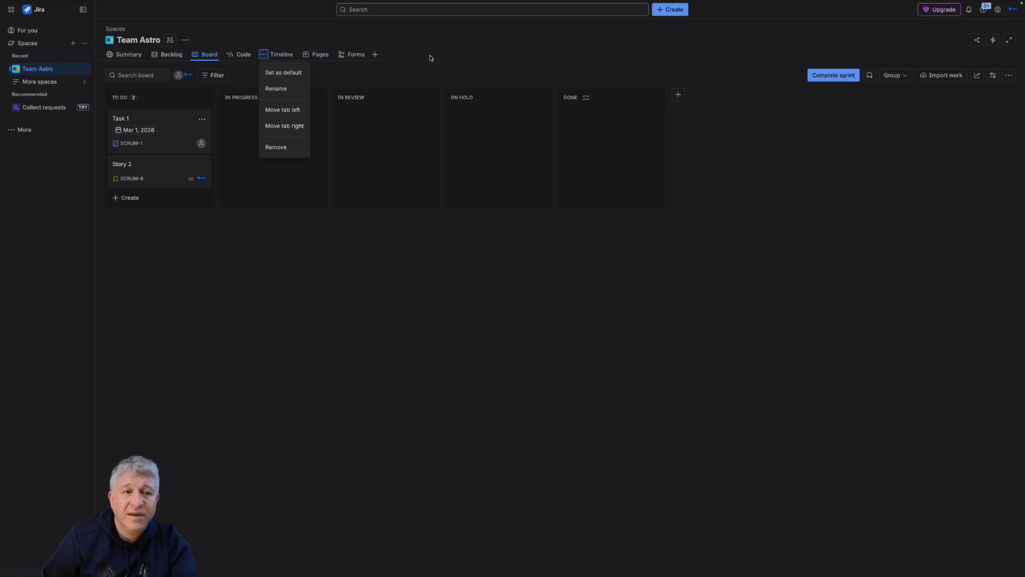
click(245, 32)
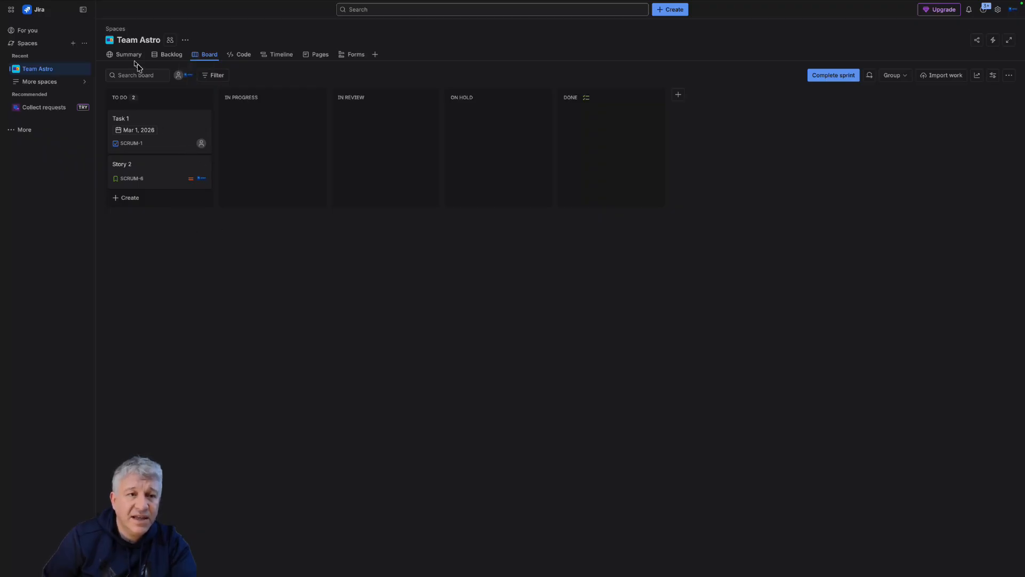
click(170, 54)
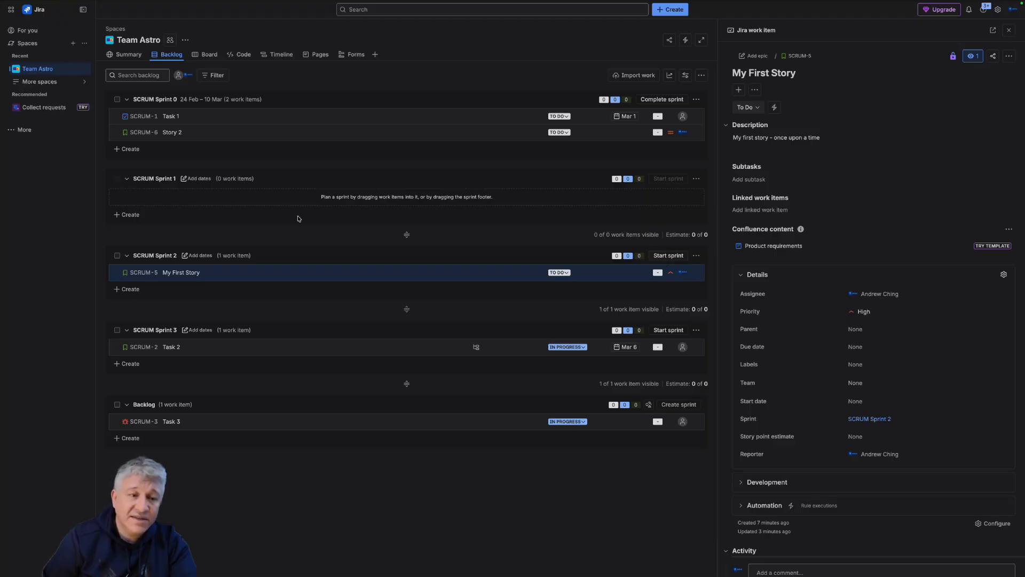
Look through Team Astro's space settings, covering details, access, fields and the category choices, and return to the backlog
click(69, 72)
click(84, 69)
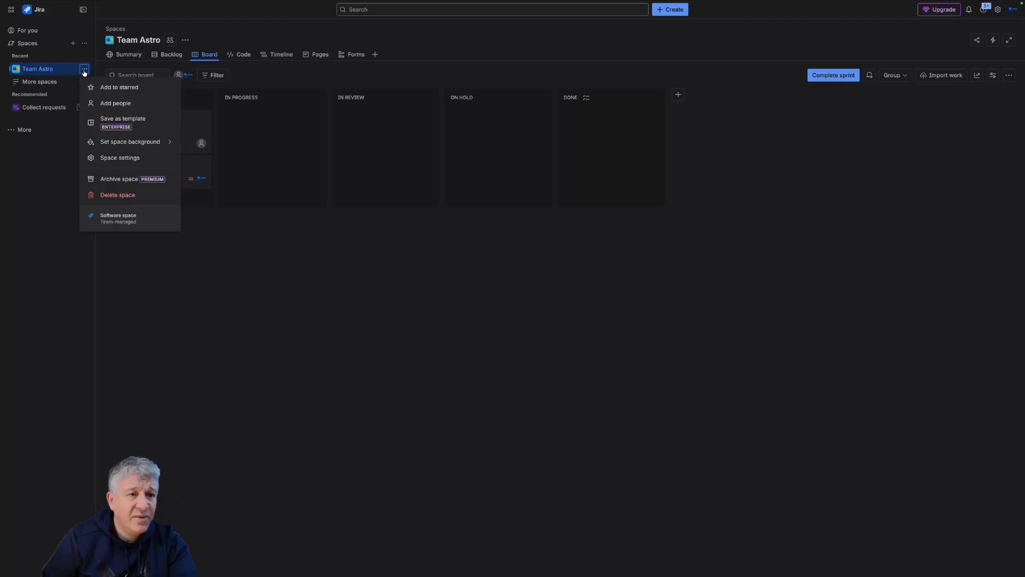
click(153, 162)
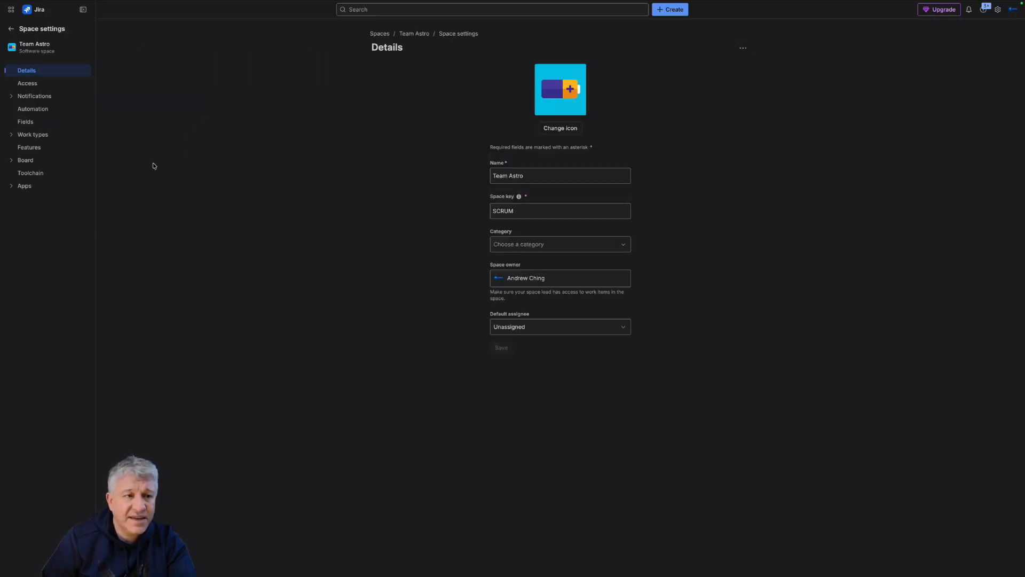
click(56, 85)
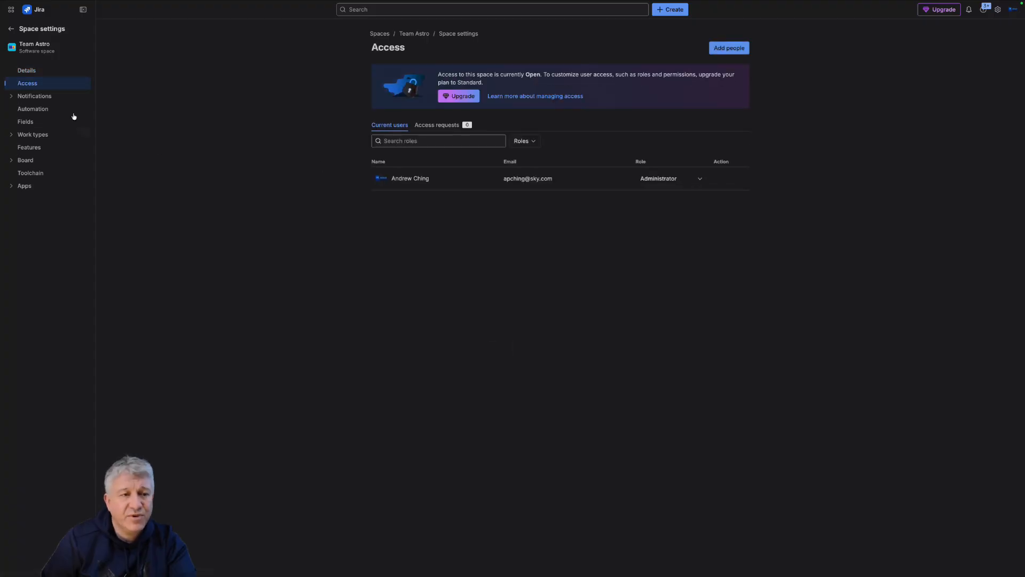
click(36, 126)
click(42, 73)
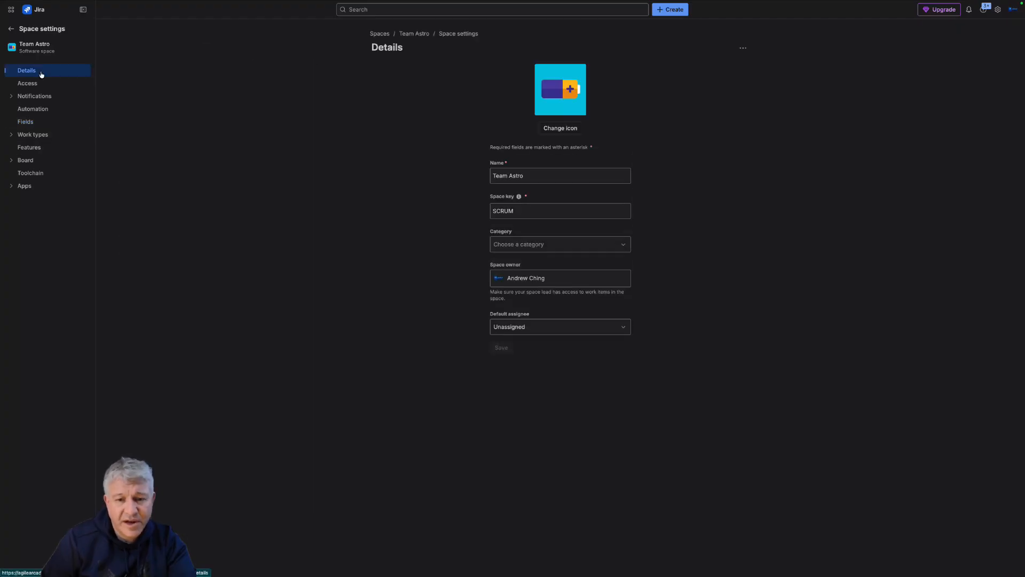
click(535, 244)
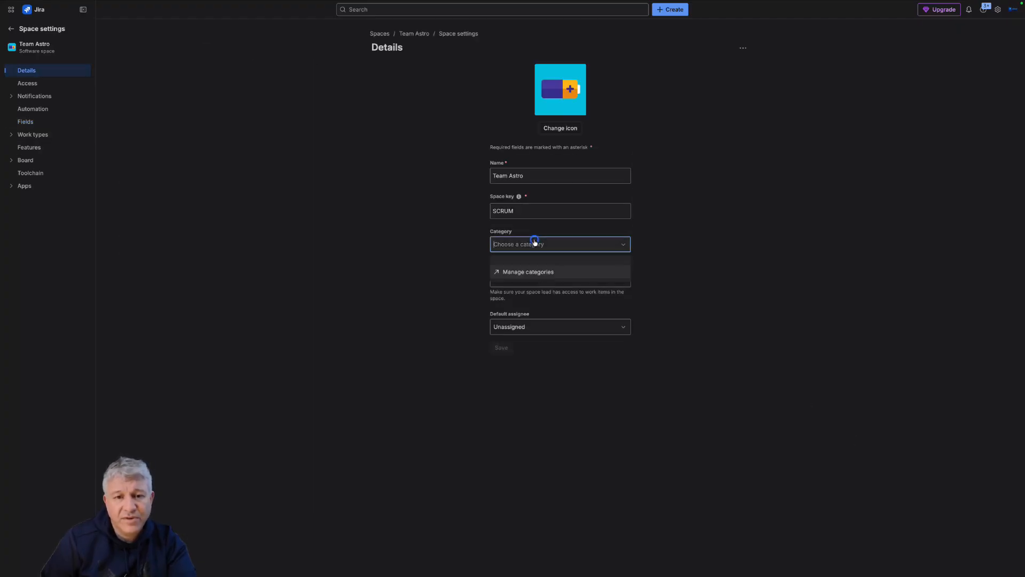
click(376, 224)
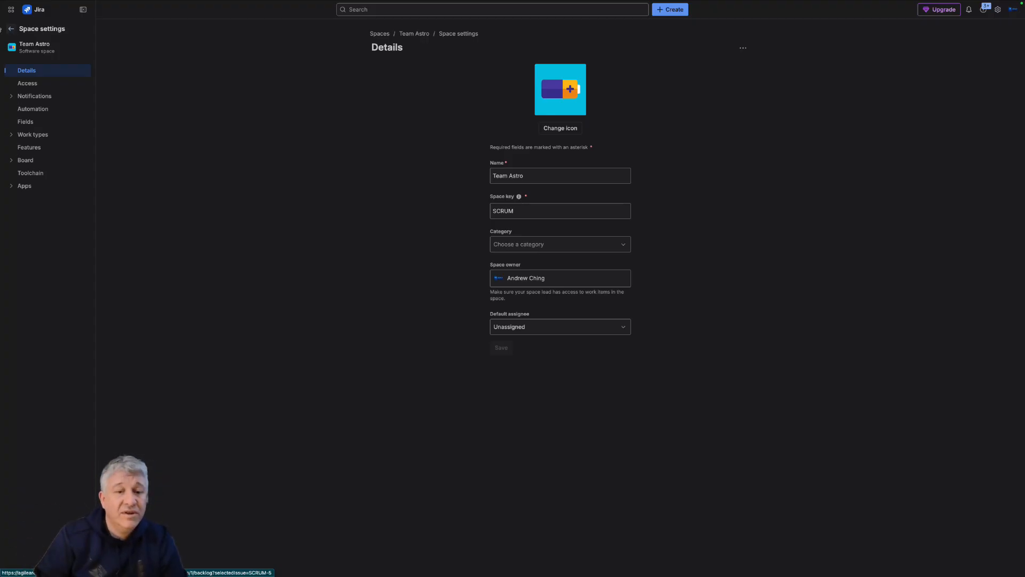
click(10, 29)
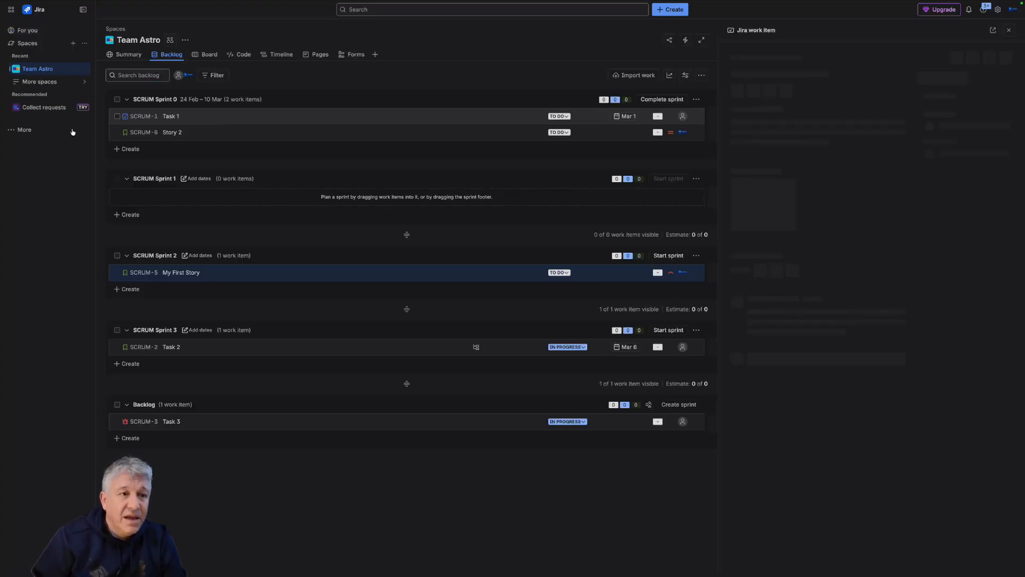
click(30, 131)
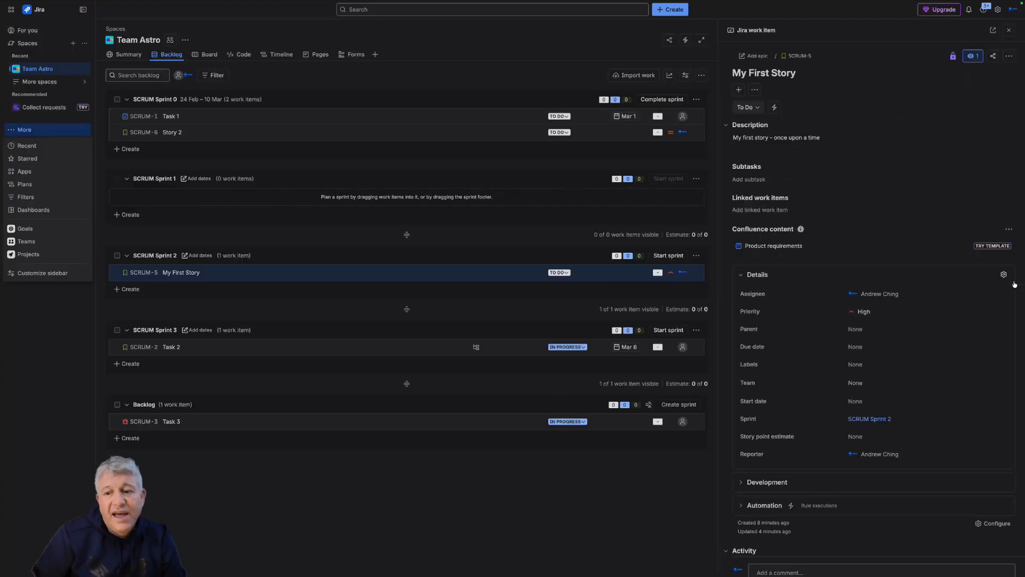
click(578, 493)
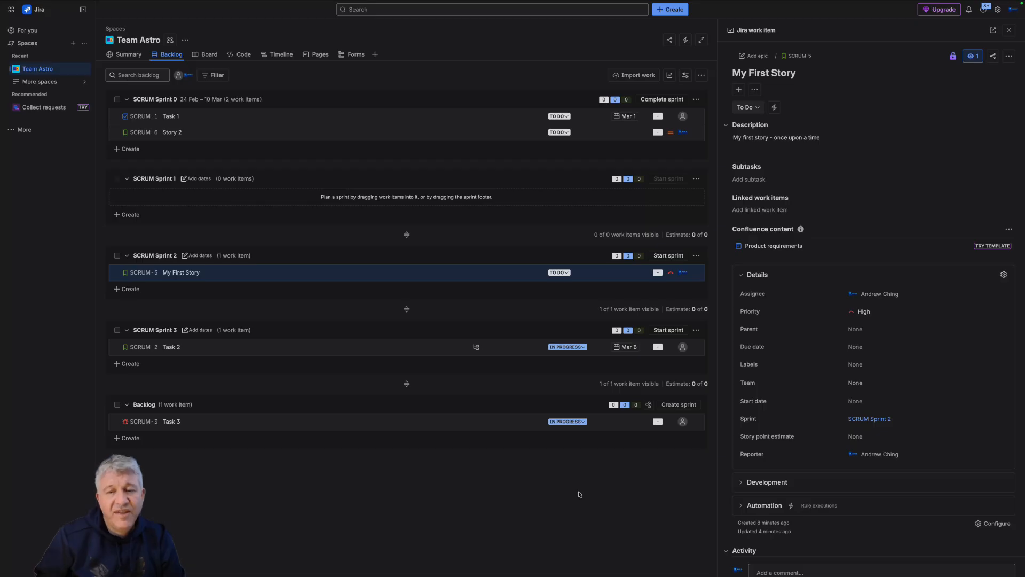